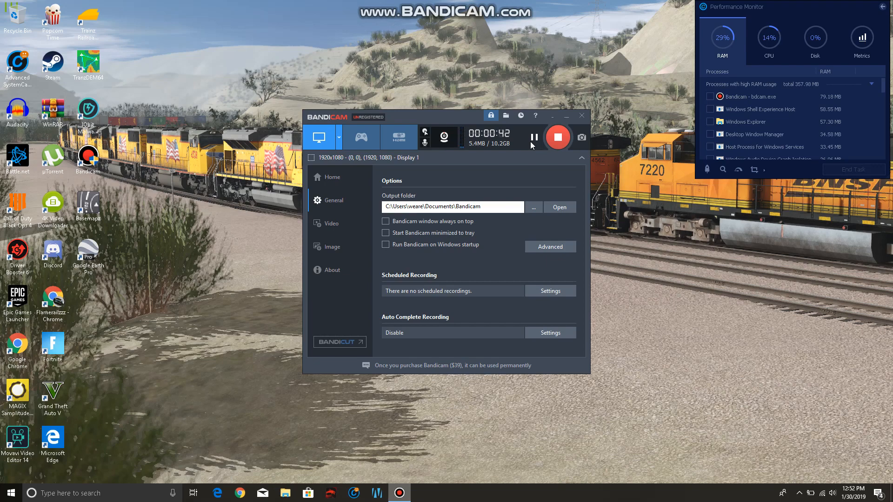
Minimize the recorder window, launch Google Earth Pro and dismiss its start-up tips
click(566, 116)
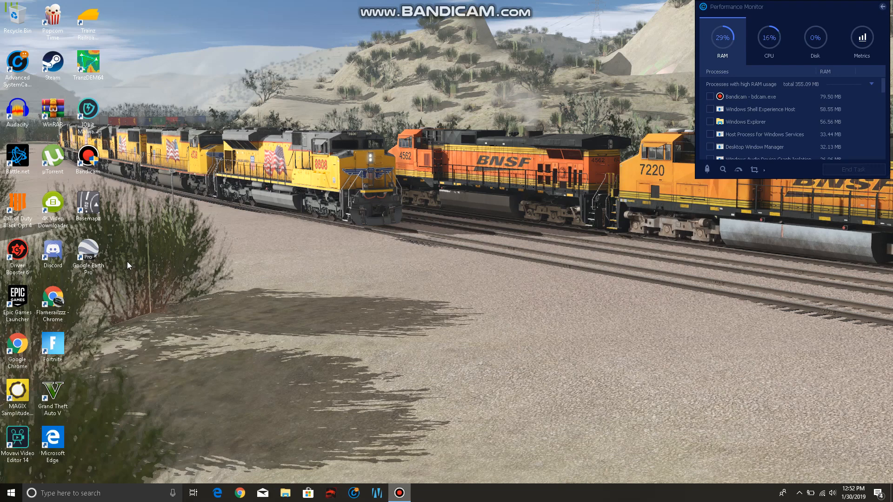
click(93, 260)
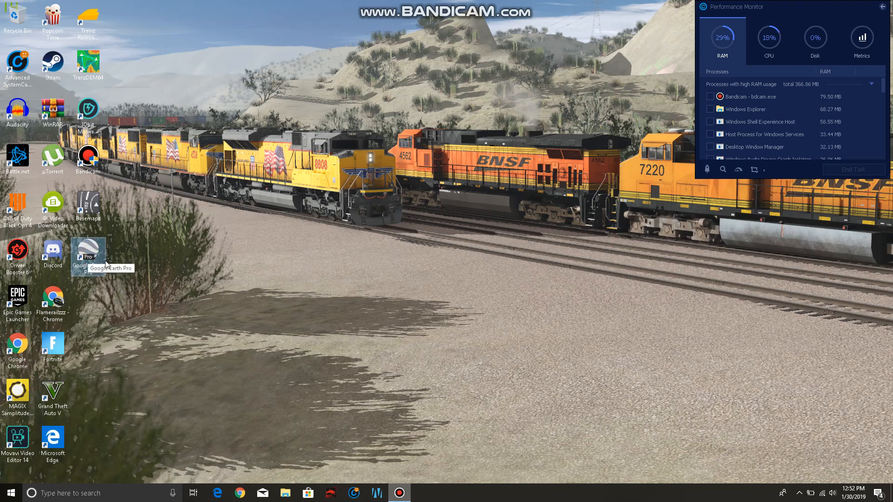
click(89, 205)
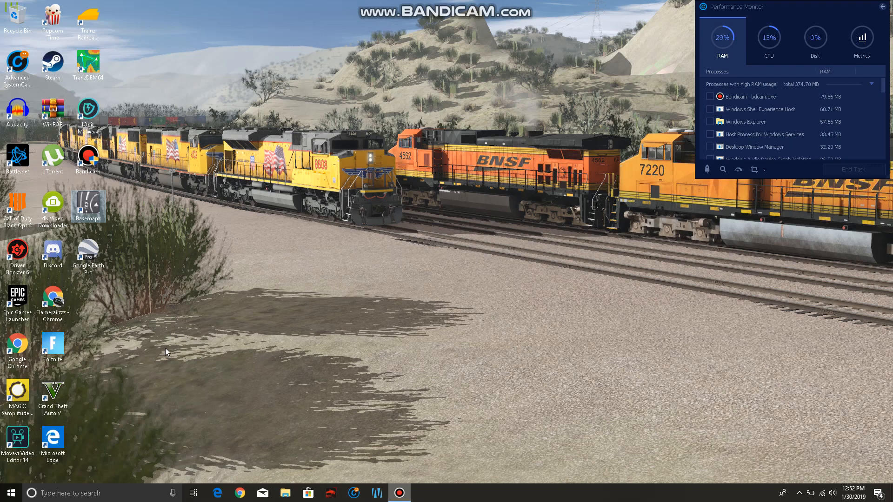
double_click(105, 255)
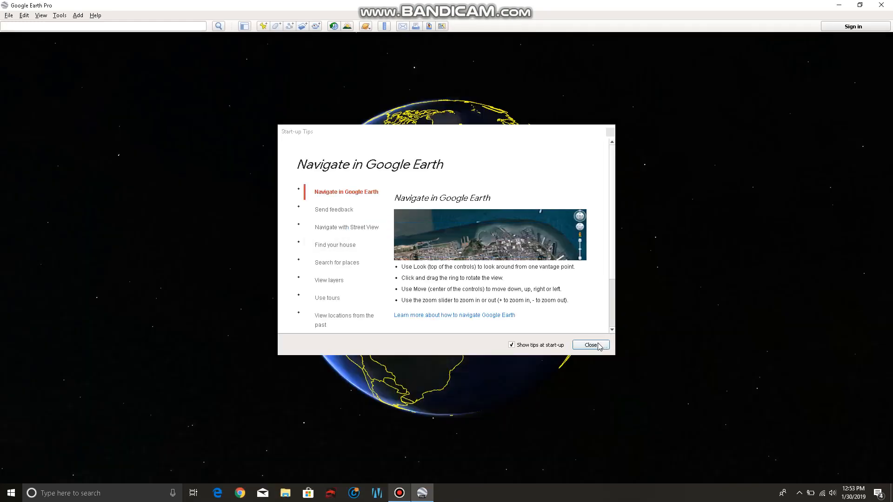
click(598, 344)
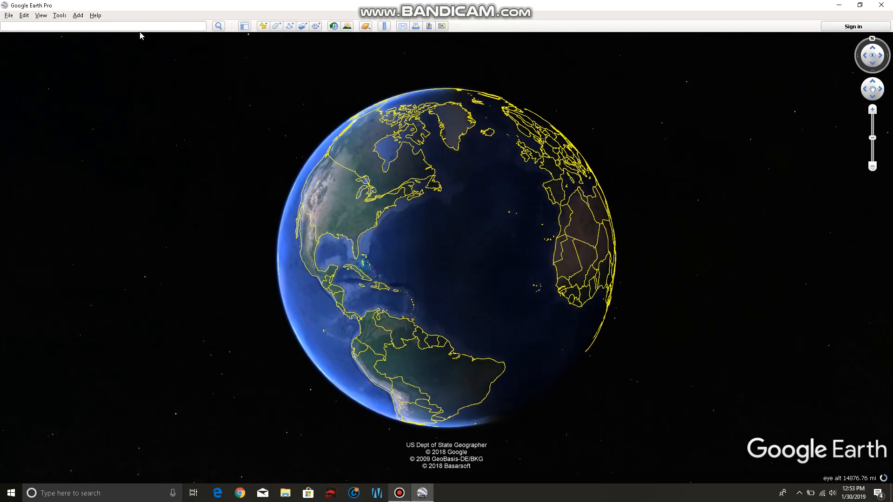
Search for Mableton, GA, USA and fly to it on the globe
click(136, 27)
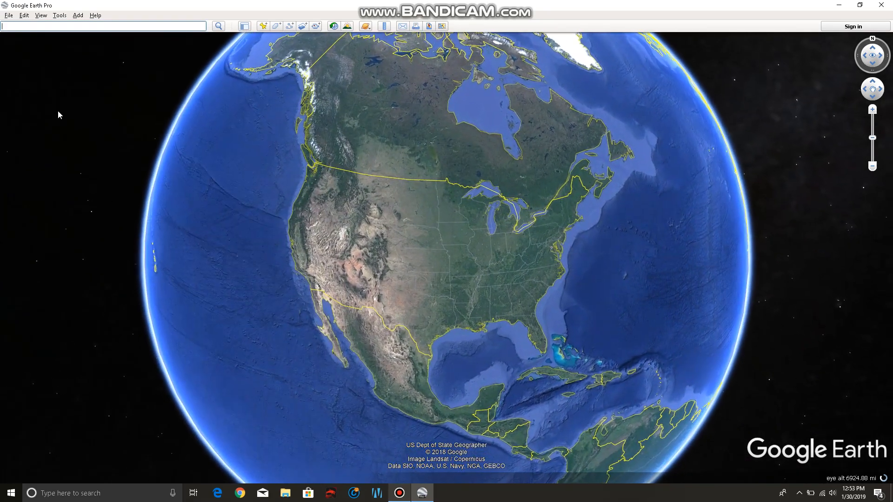
text(MAB)
key(BackSpace)
key(BackSpace)
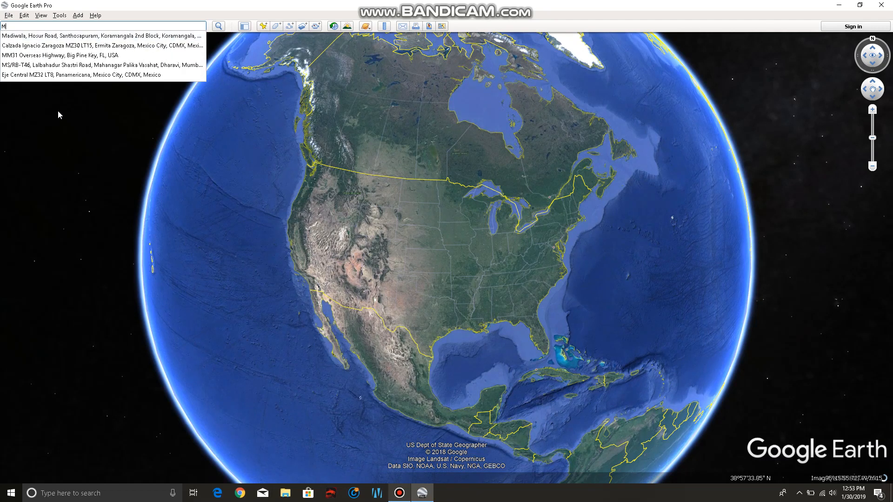
text(abel)
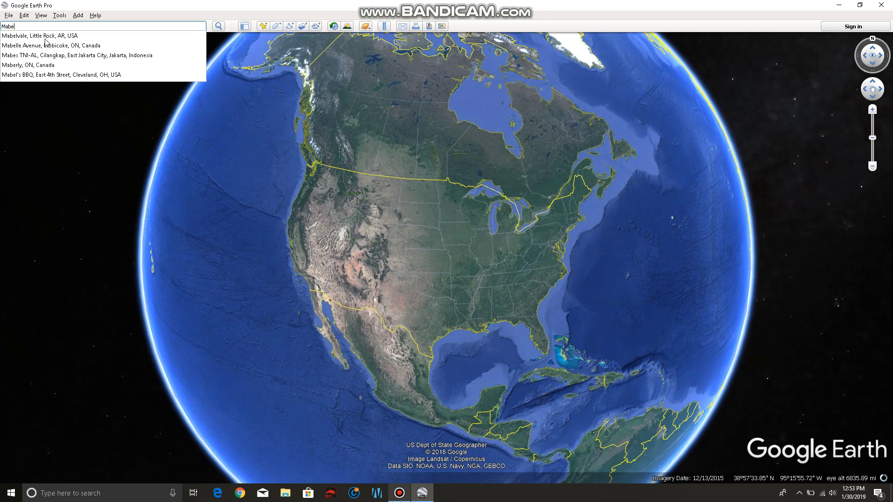
text(ton)
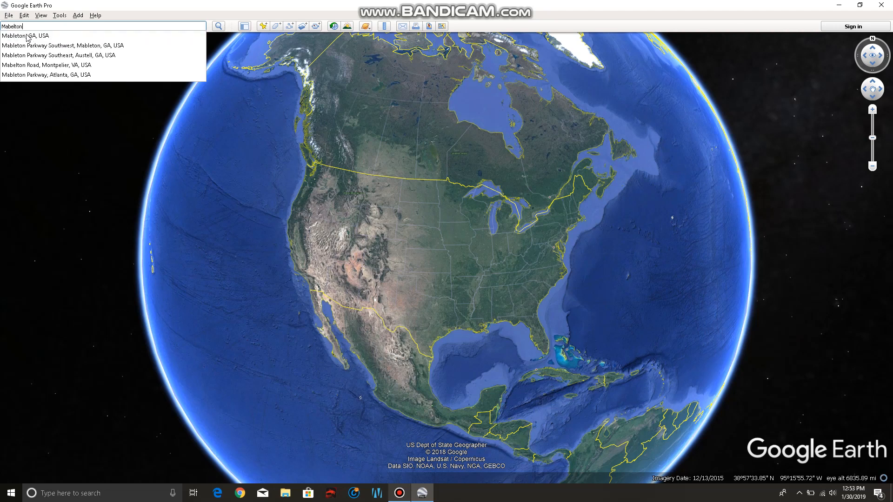
click(26, 37)
click(218, 26)
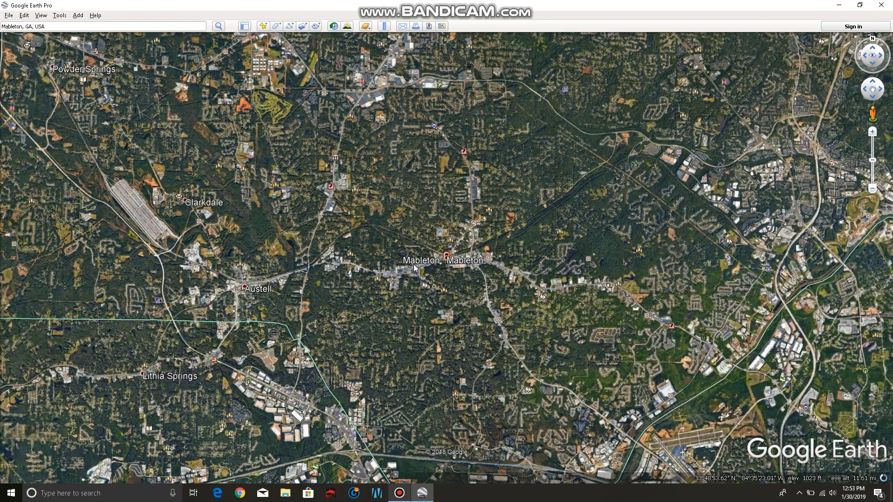
Zoom in on central Mableton to about 3,200 ft eye altitude and frame the rail line beside the main road
scroll(419, 262, up, 5)
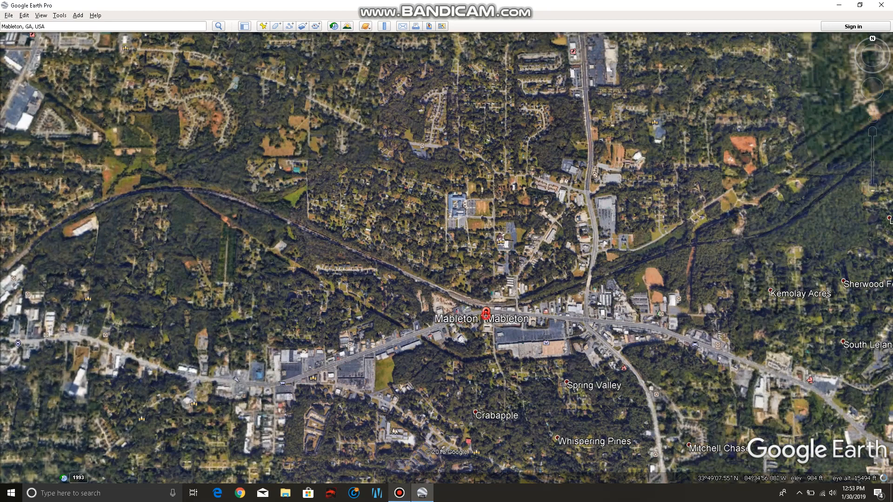
scroll(476, 304, up, 3)
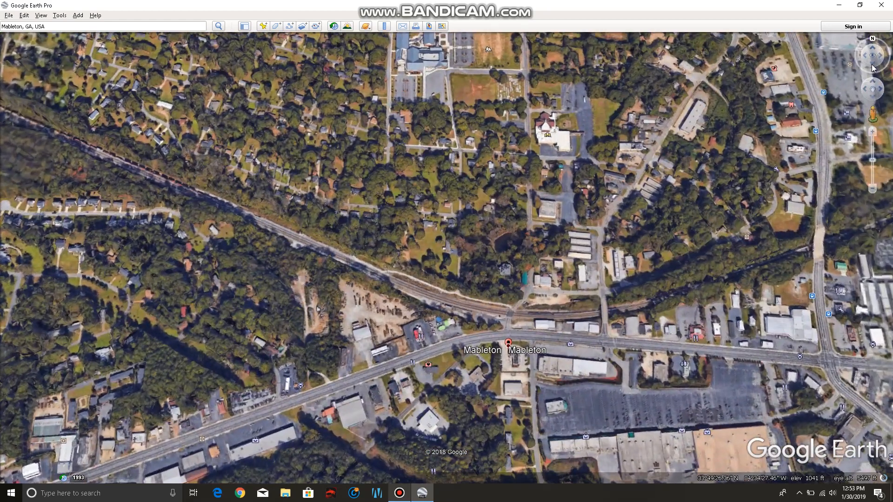
click(872, 69)
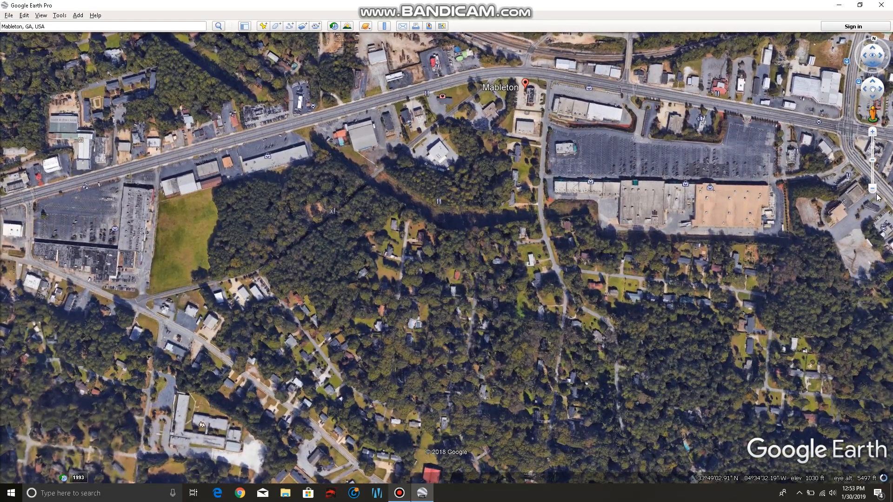
drag(639, 240, 559, 318)
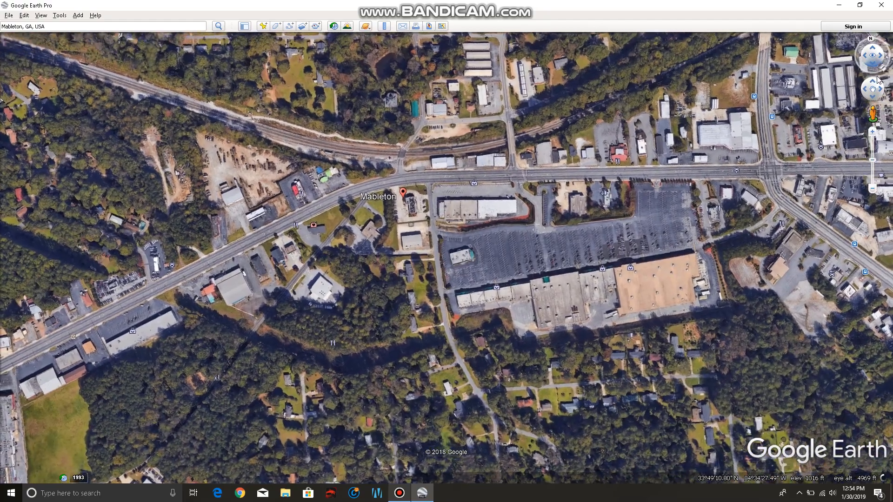
drag(876, 80, 871, 82)
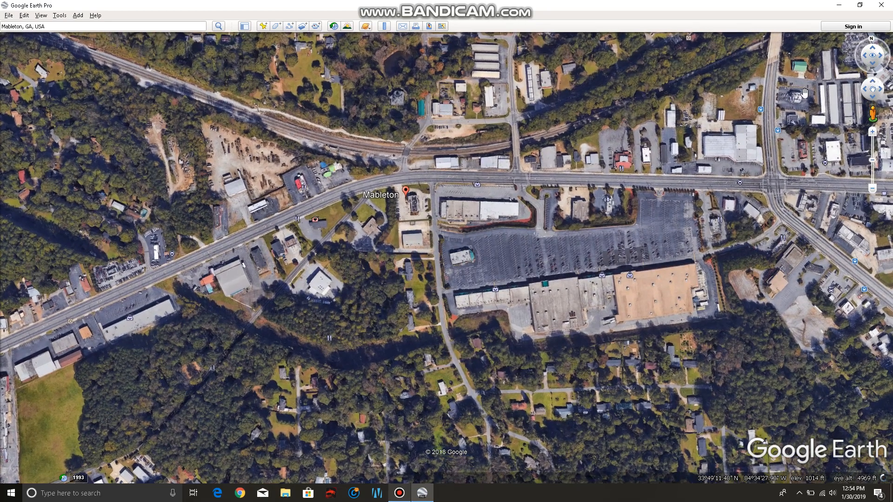
drag(539, 195, 492, 342)
scroll(492, 342, up, 3)
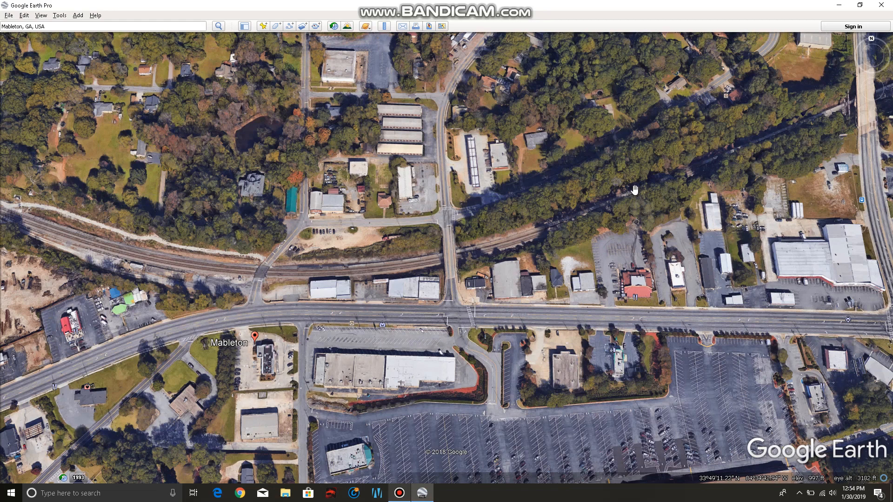
drag(537, 264, 571, 272)
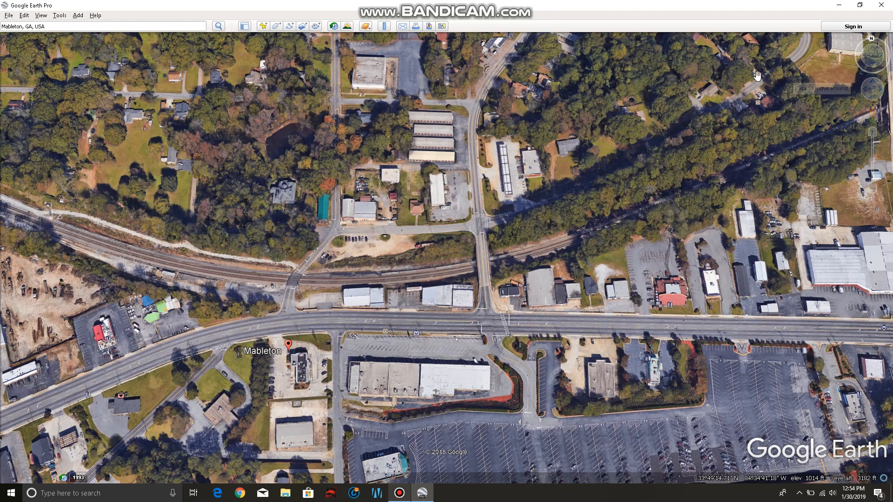
click(873, 67)
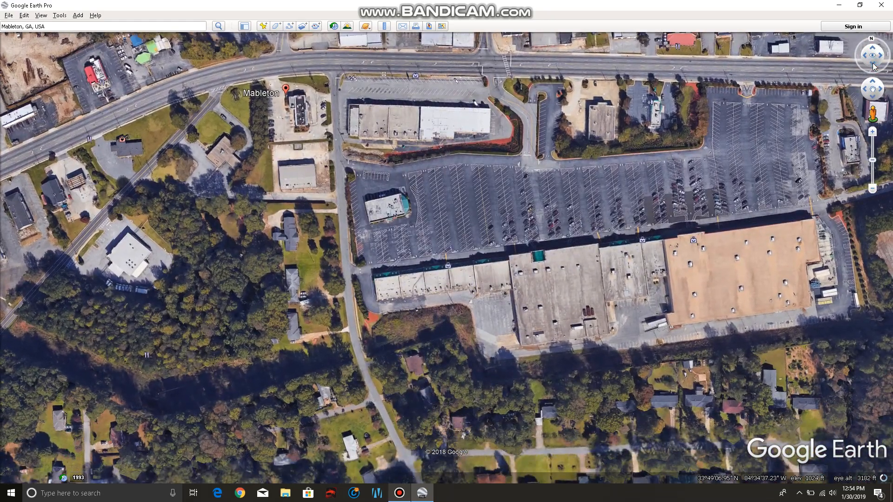
drag(310, 226, 302, 458)
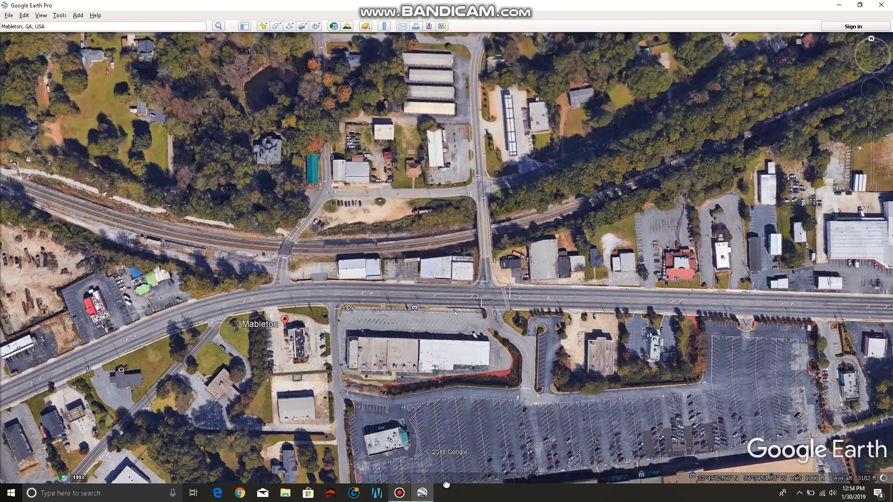
drag(398, 475, 387, 458)
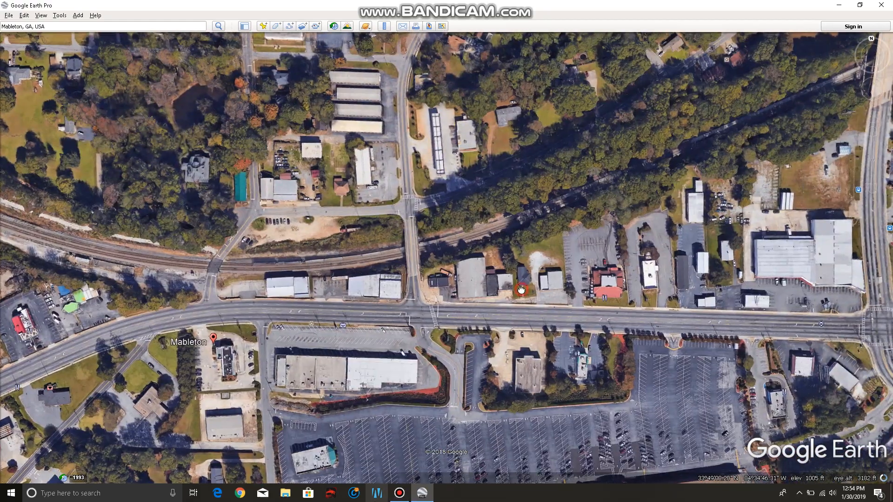
drag(521, 289, 497, 324)
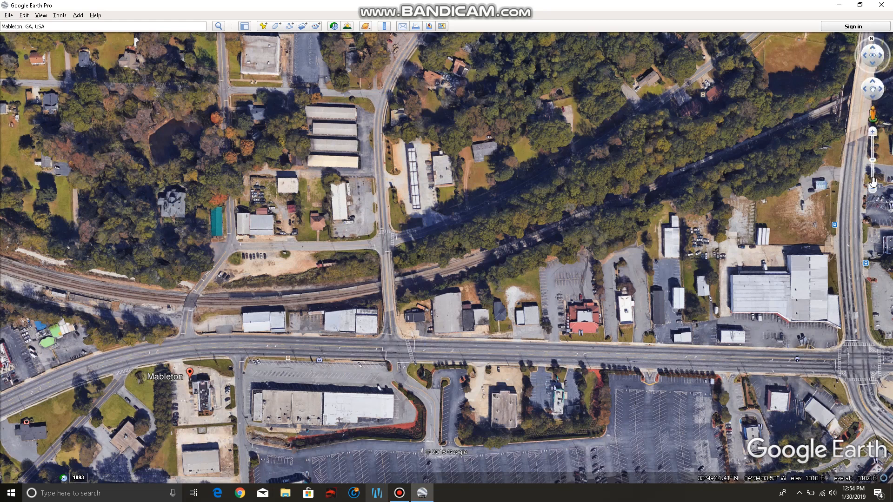
Fine-tune the view over the Mableton rail line and main road to an eye altitude of about 3,300 ft
click(874, 191)
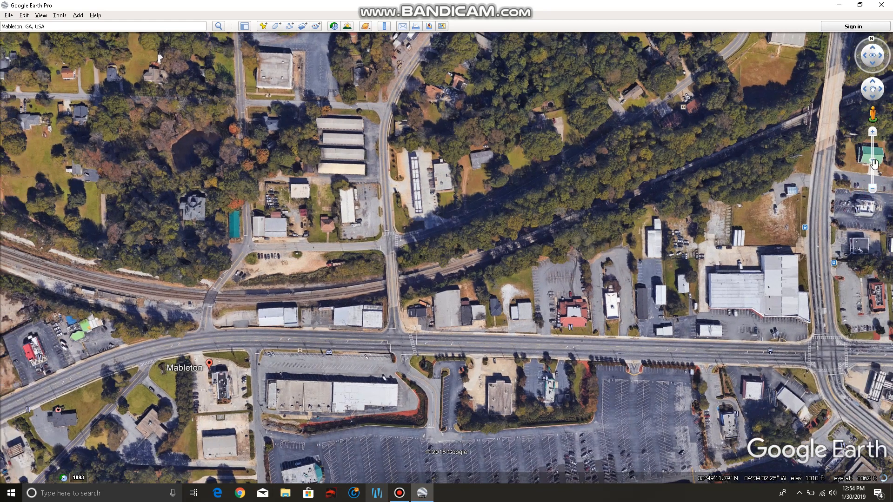
click(874, 136)
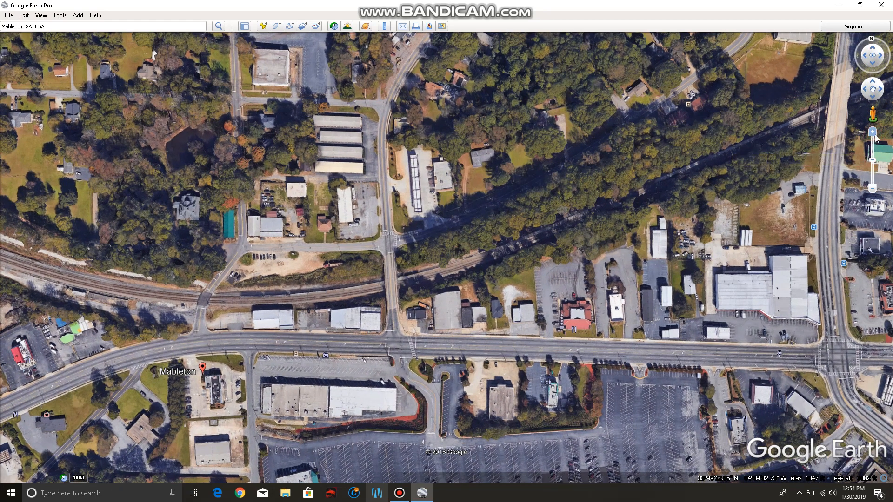
click(874, 135)
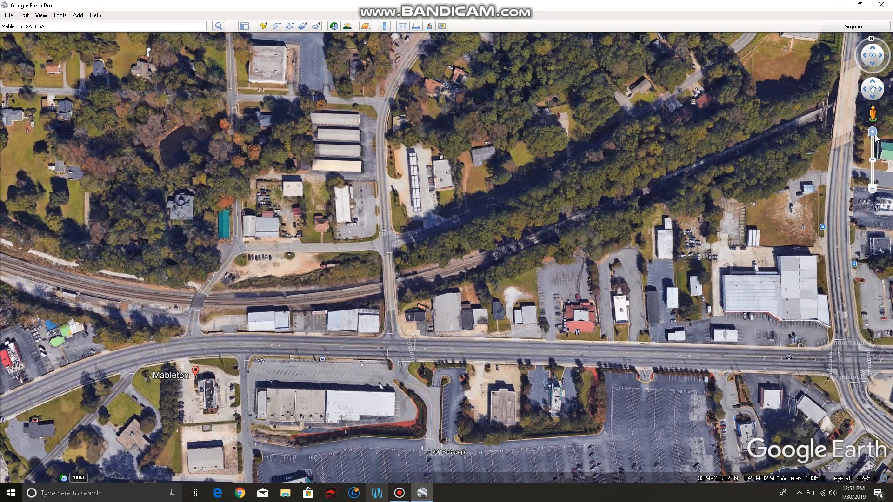
click(874, 189)
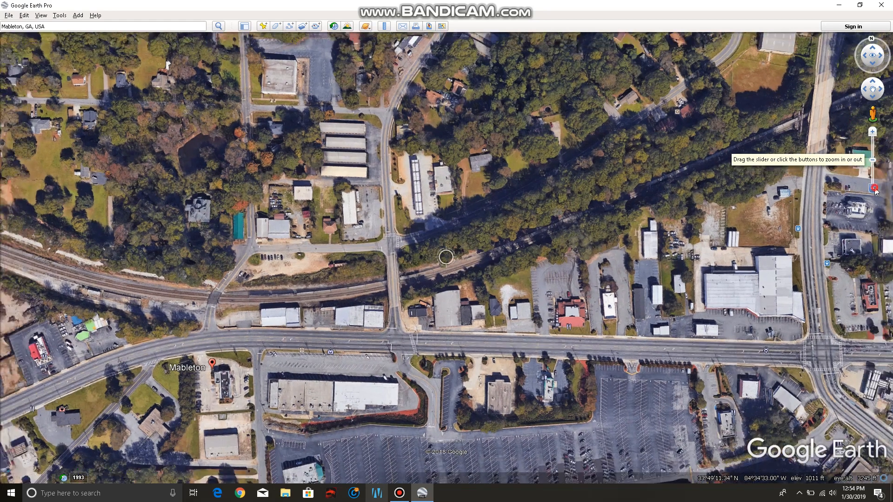
click(874, 134)
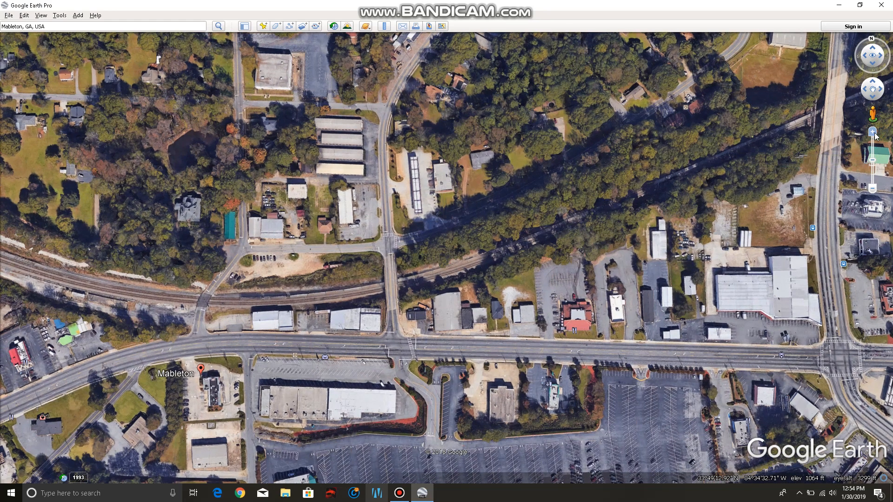
click(883, 61)
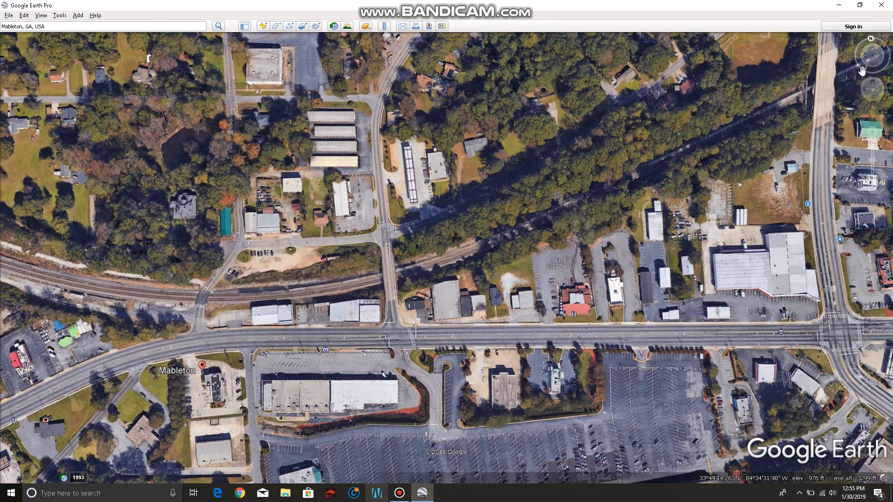
click(875, 66)
drag(544, 219, 536, 320)
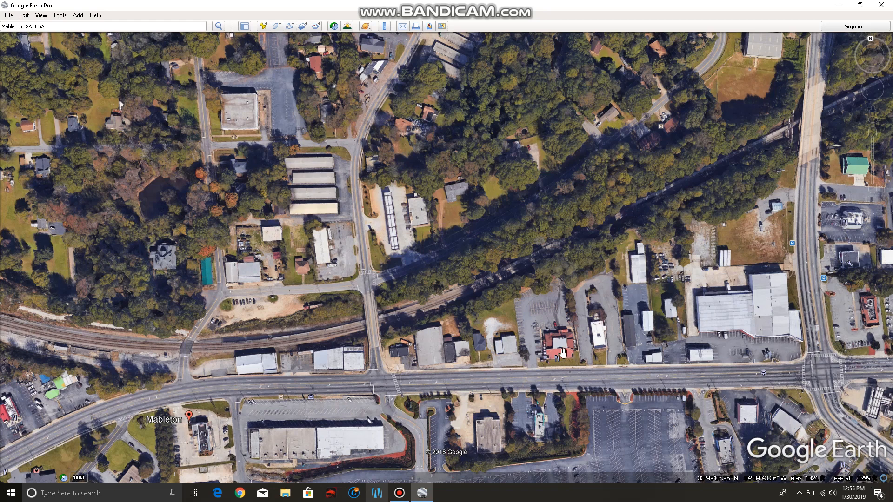
mouse_move(866, 57)
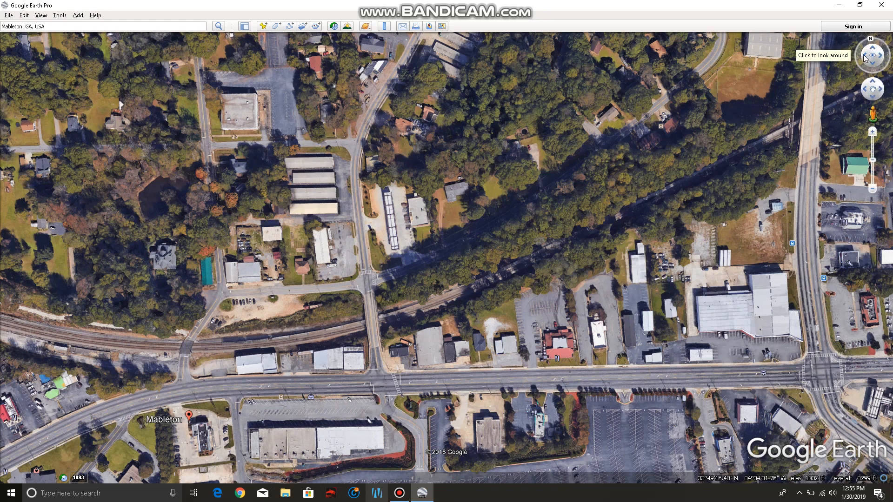
click(863, 55)
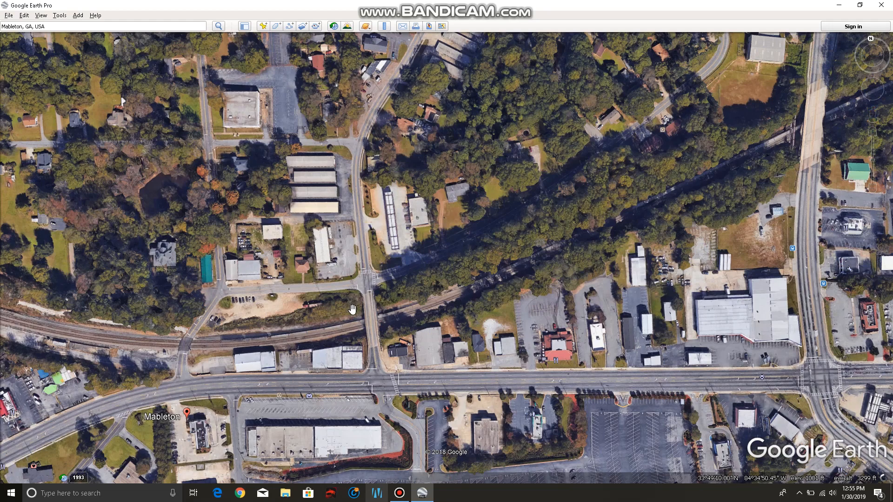
drag(344, 309, 294, 359)
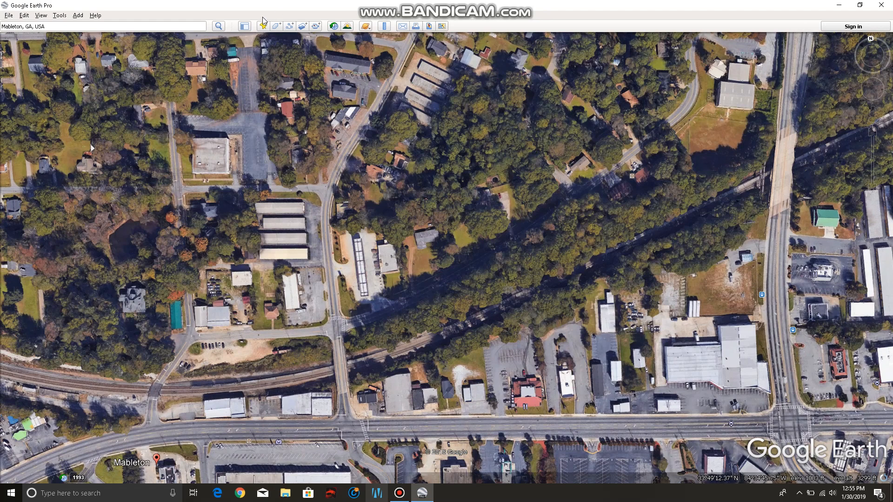
Show and hide the sidebar, and open the Save Image options for the view framing the Mableton rail line and main road
click(245, 26)
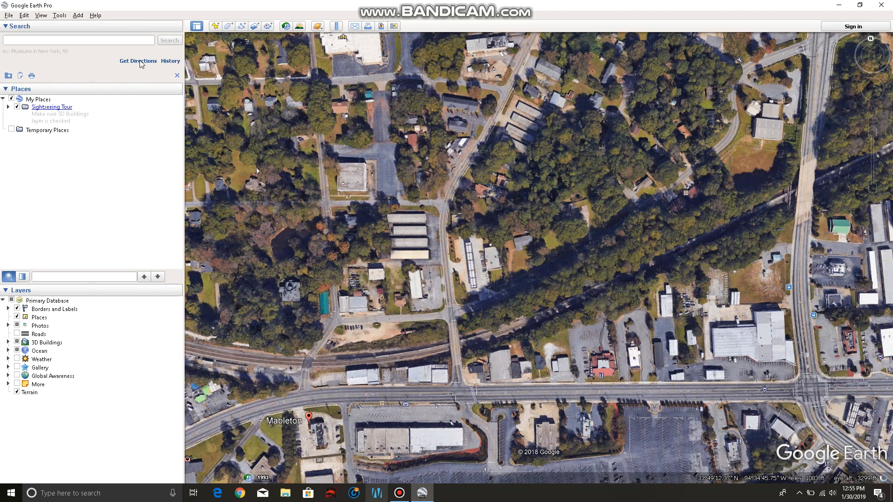
click(199, 28)
drag(246, 320, 289, 268)
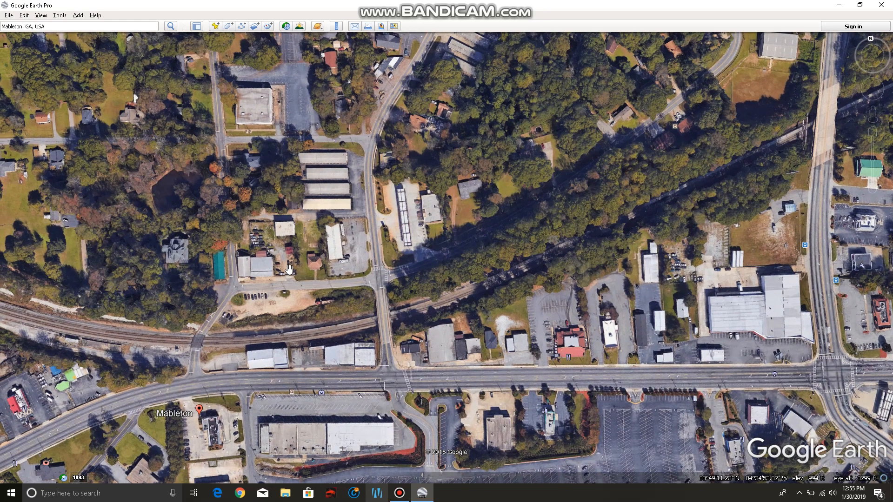
drag(408, 265, 424, 251)
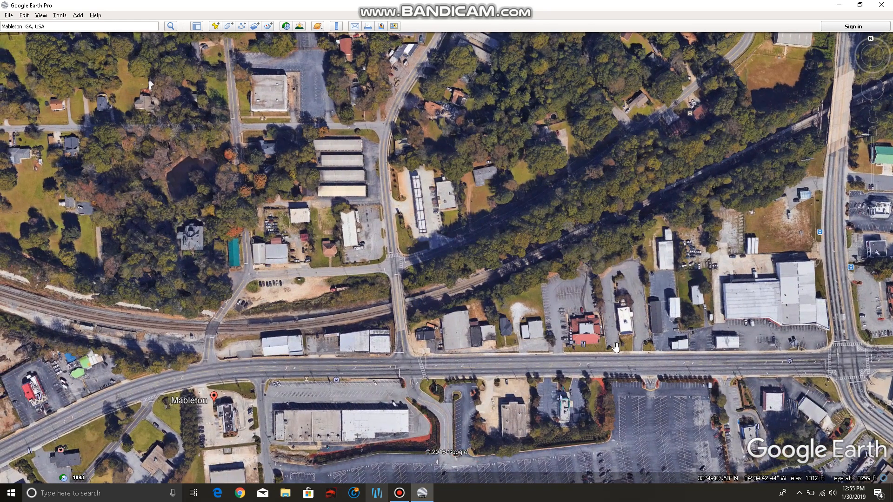
click(617, 399)
click(381, 26)
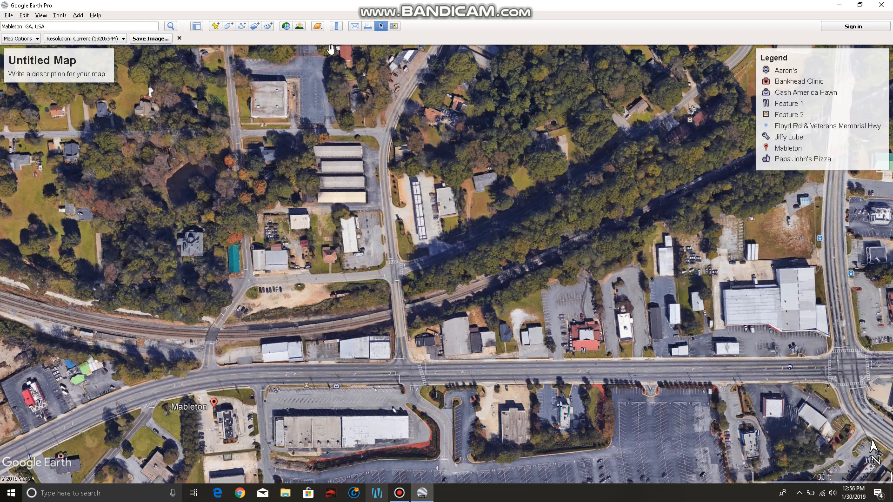
Set the saved image resolution to 1920x1080 (1080 HD) and reframe the Mableton rail line within the export area
click(116, 39)
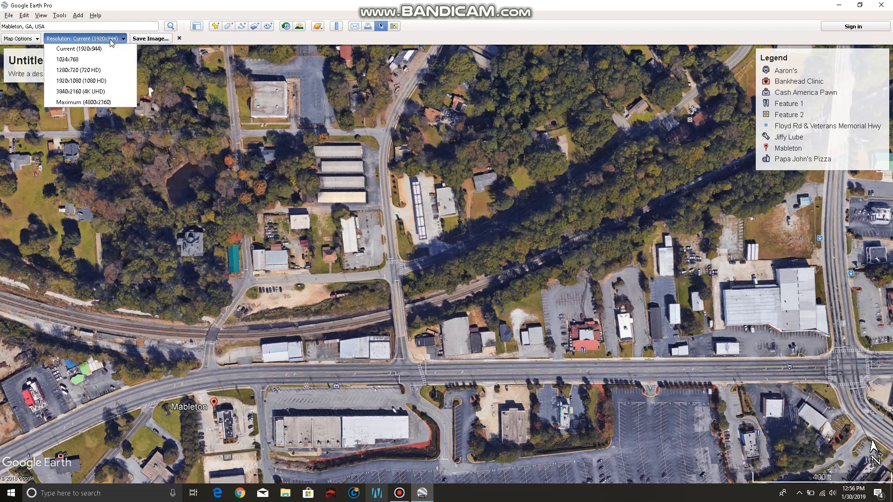
click(101, 81)
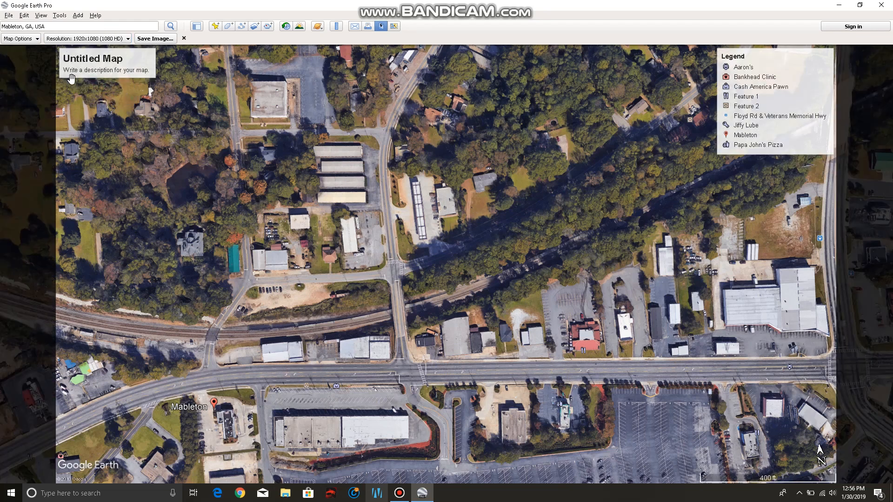
click(292, 279)
drag(292, 279, 241, 317)
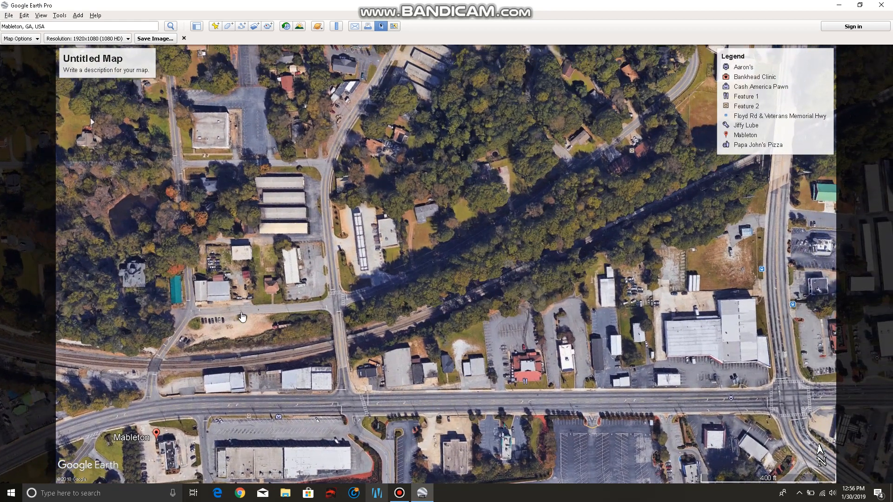
drag(304, 287, 306, 253)
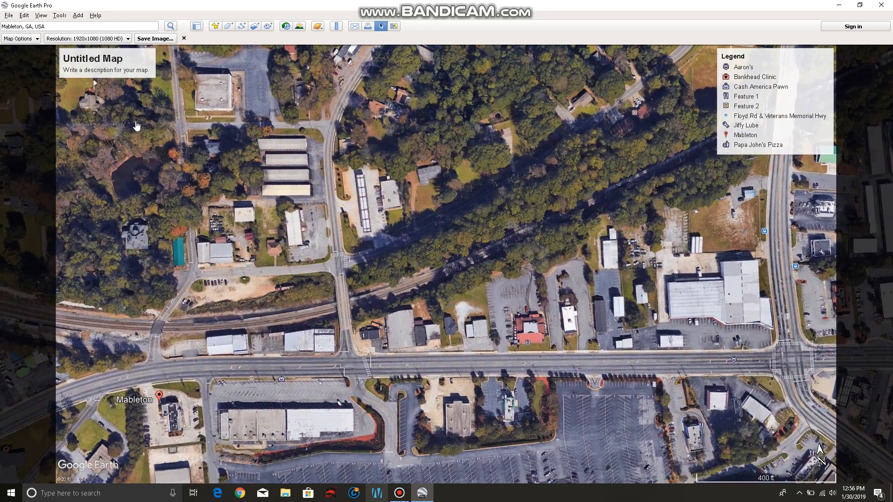
Hide the title and description and the legend from the map image
click(34, 39)
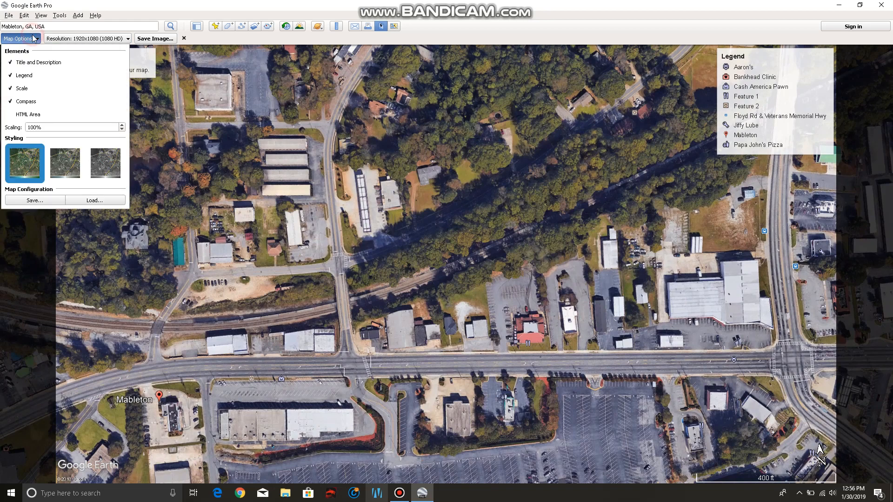
click(42, 62)
click(29, 78)
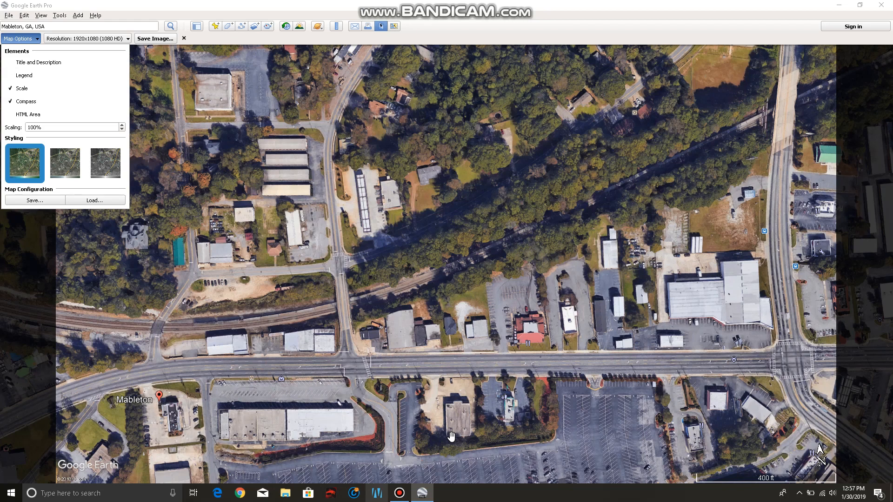
click(249, 386)
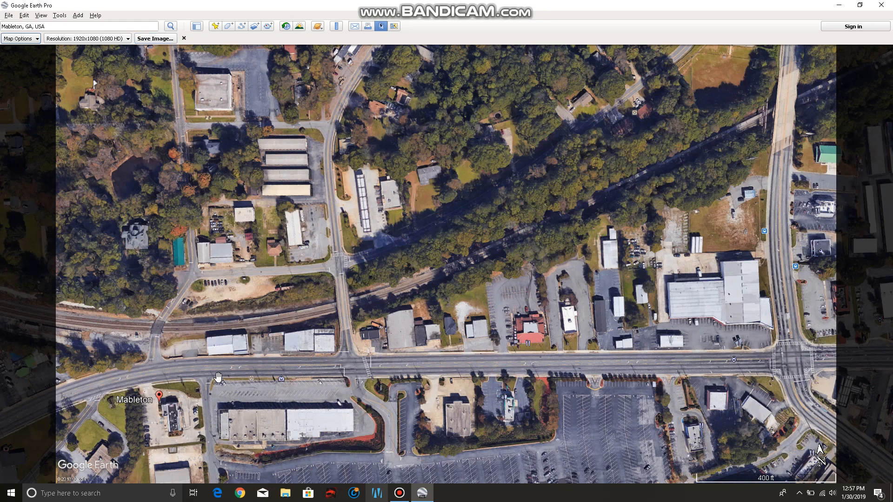
Check the image save location in TRAINZ BASEMAPS and its MBLTN folder, and cancel the save
click(162, 40)
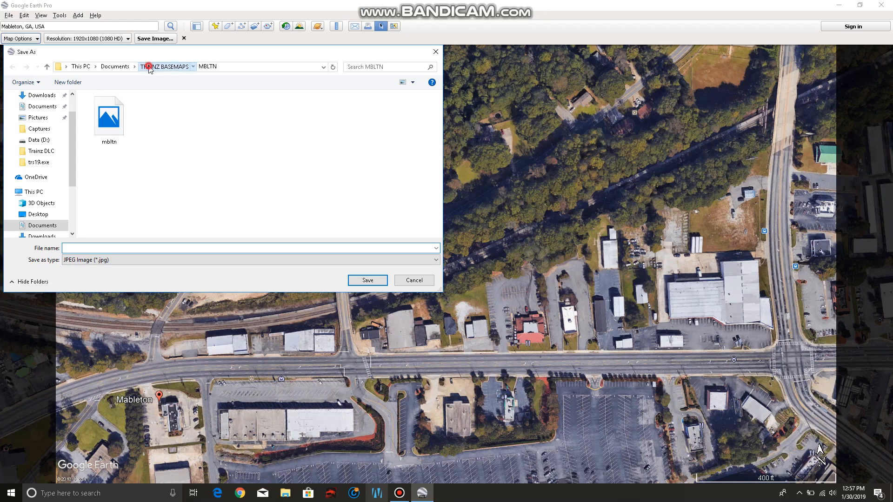
click(164, 66)
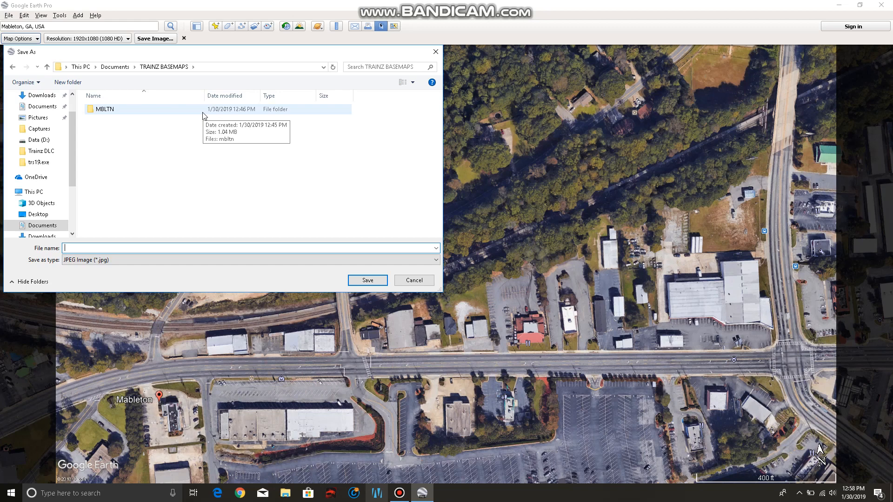
double_click(165, 112)
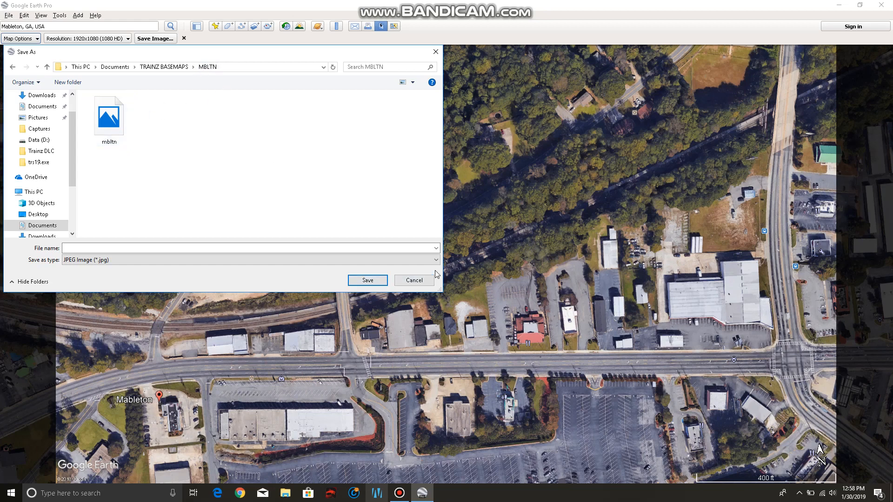
click(426, 281)
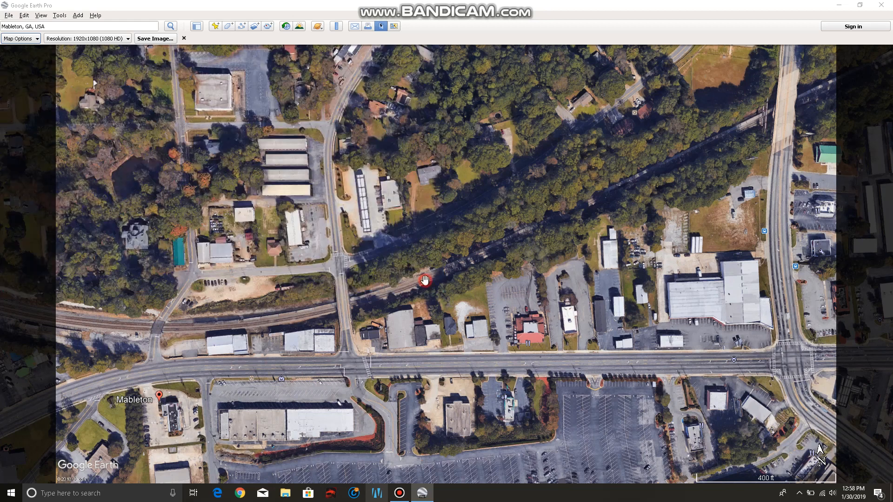
Close Google Earth Pro and open Basemapz from the desktop
click(888, 5)
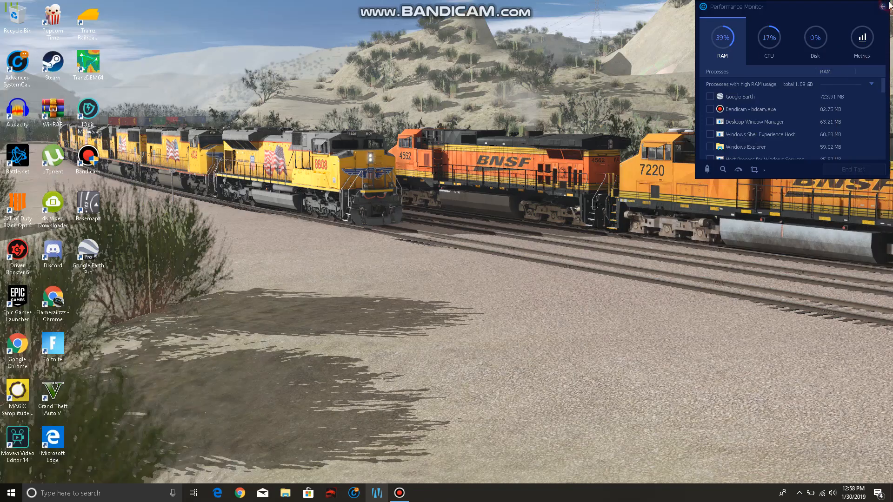
right_click(93, 206)
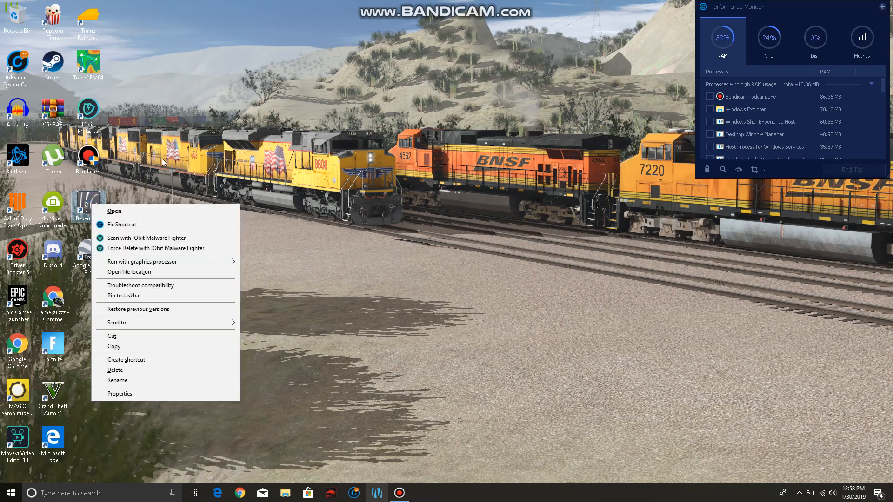
click(87, 199)
click(86, 196)
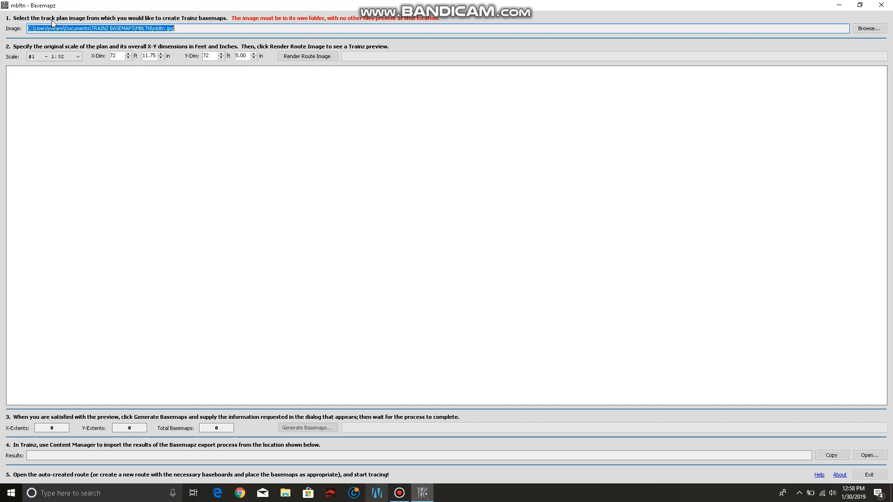
click(869, 29)
click(869, 29)
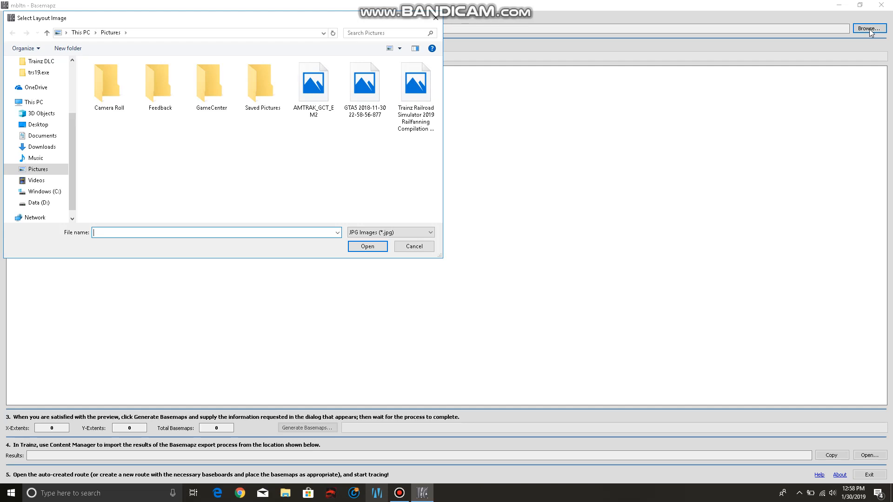
click(422, 247)
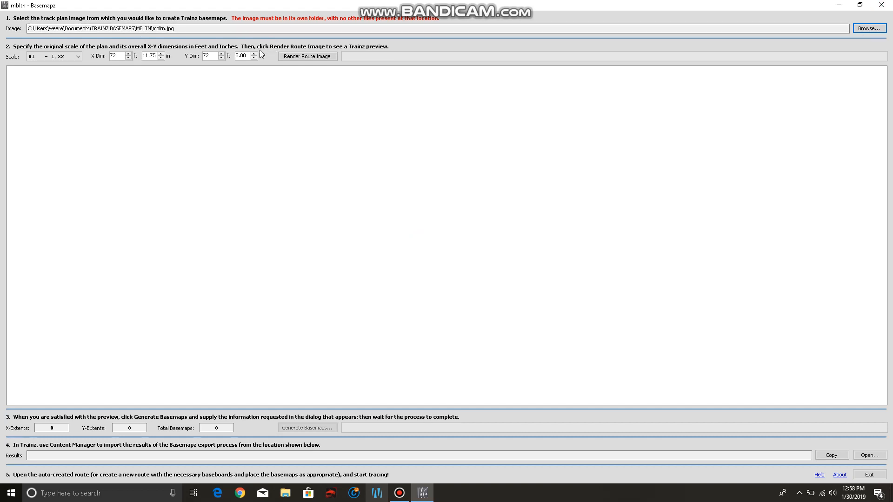
Choose the #1 - 1:32 scale for the mbltn.jpg track plan and render the route image preview
click(49, 56)
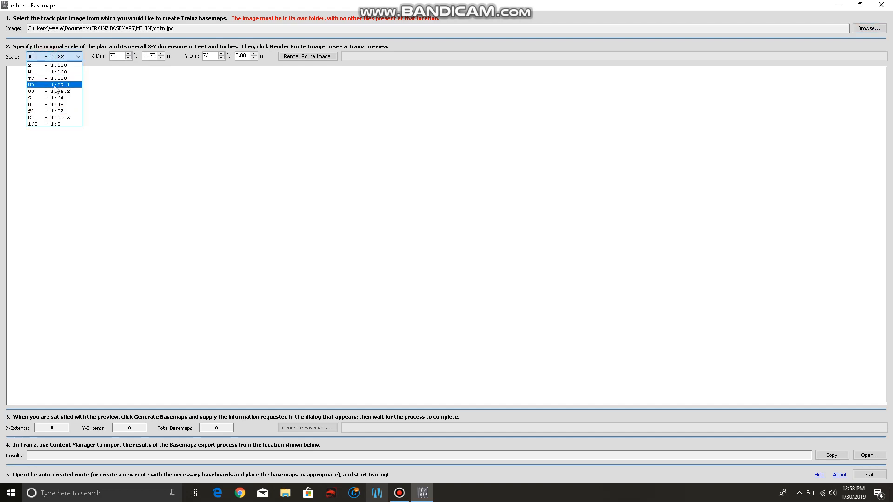
click(66, 113)
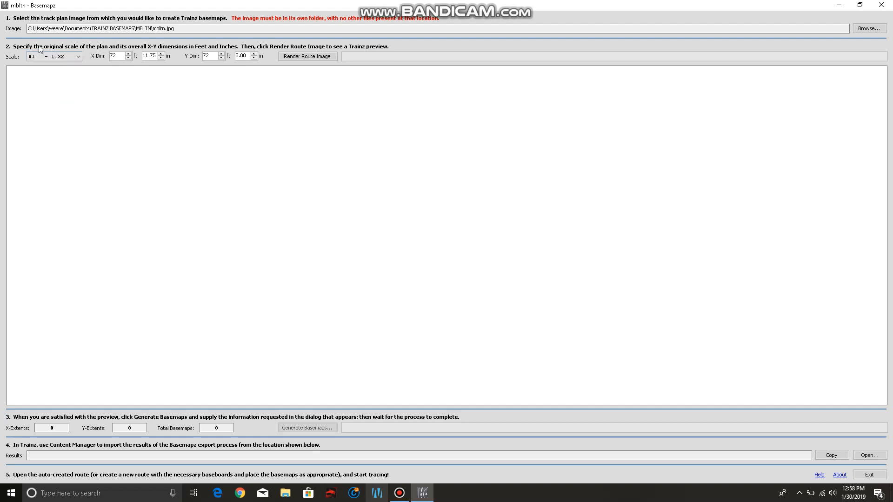
click(63, 57)
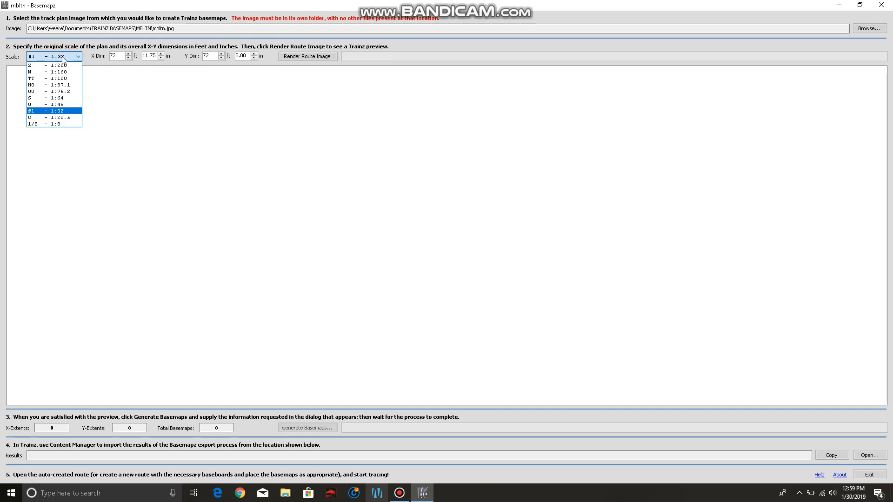
click(69, 112)
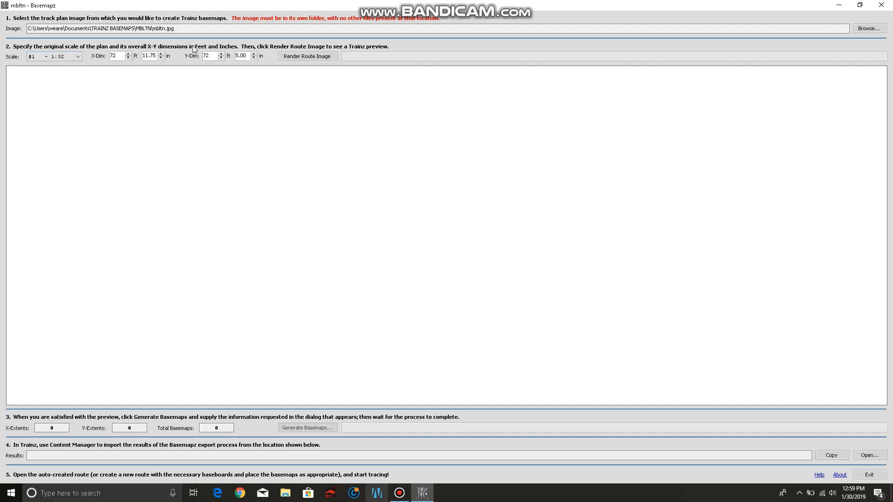
click(300, 56)
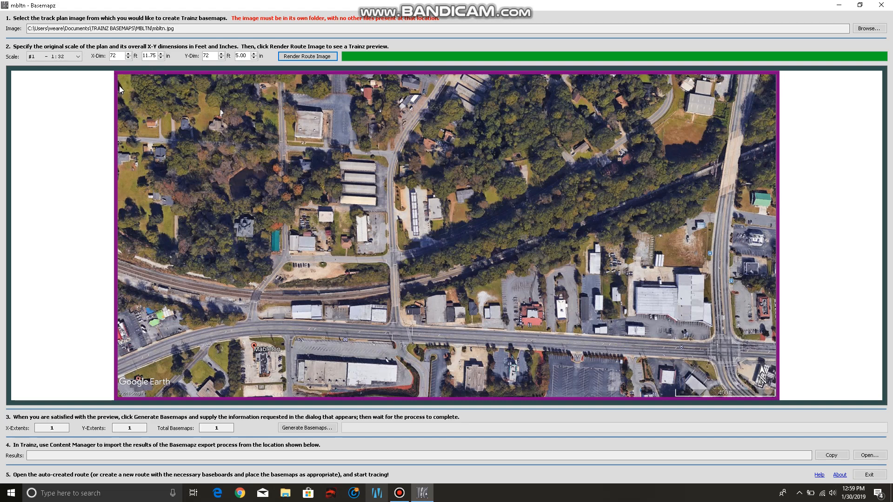
click(181, 59)
Start generating basemaps with starting content ID 33601 and the basic Trainz route creation turned off
click(309, 429)
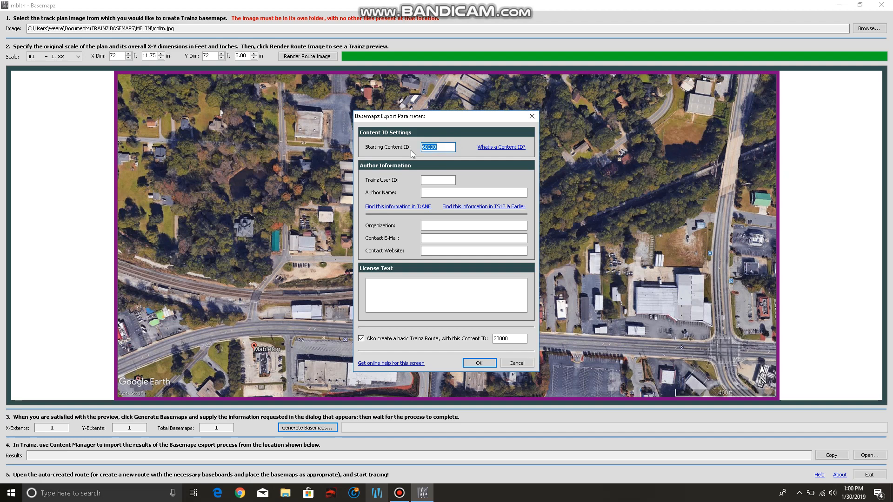
text(33)
click(361, 338)
click(481, 363)
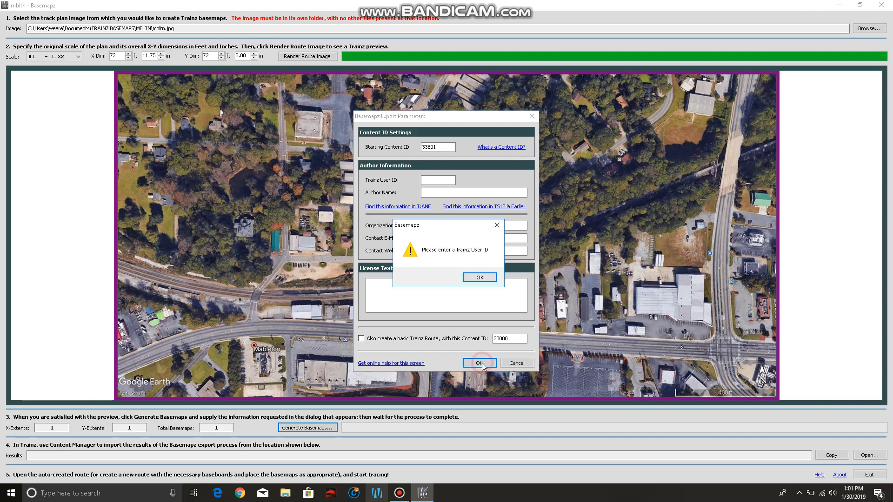
click(482, 278)
Fill in the Trainz user ID and the author name, and generate the basemaps
click(434, 180)
text(45)
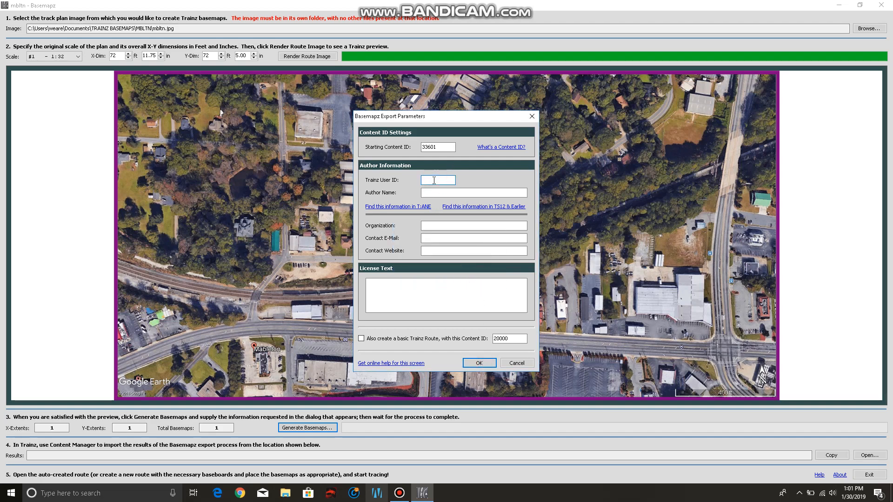
text(0586)
click(433, 194)
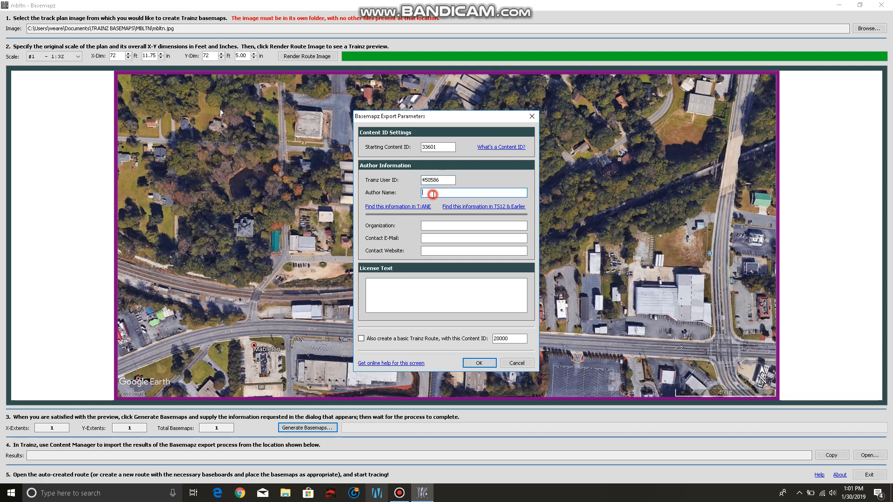
text(Flamerailzzz)
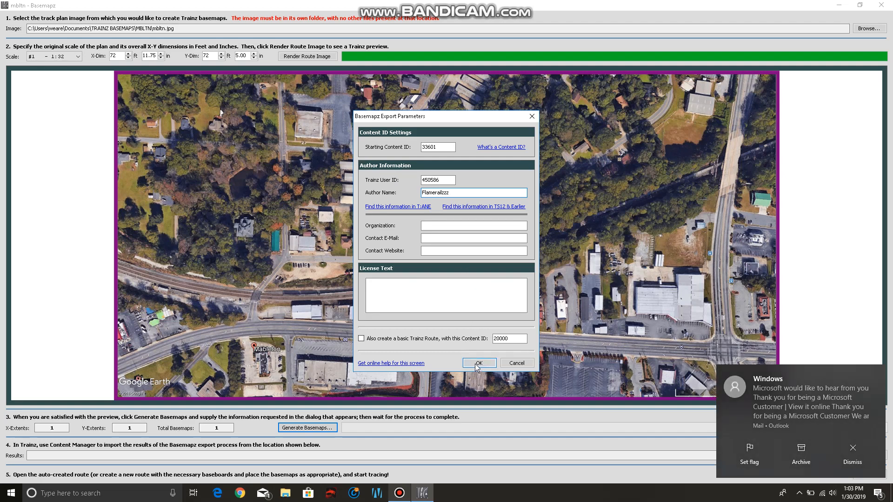
click(852, 452)
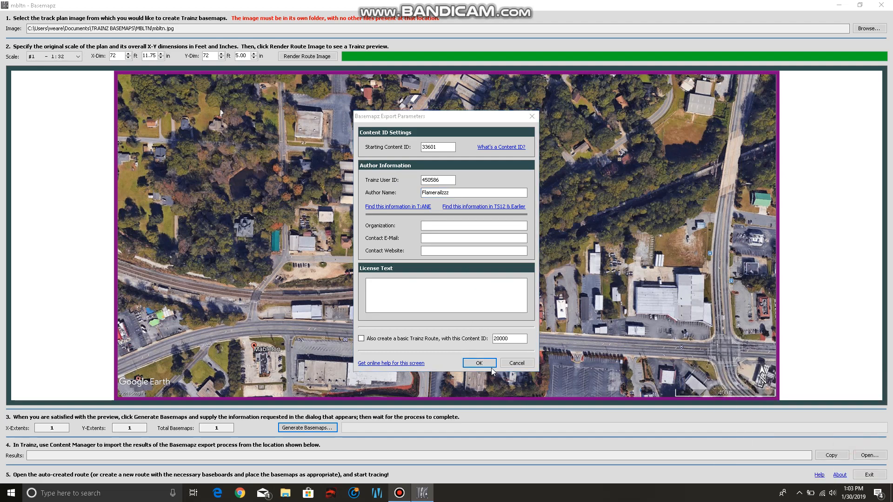
click(491, 366)
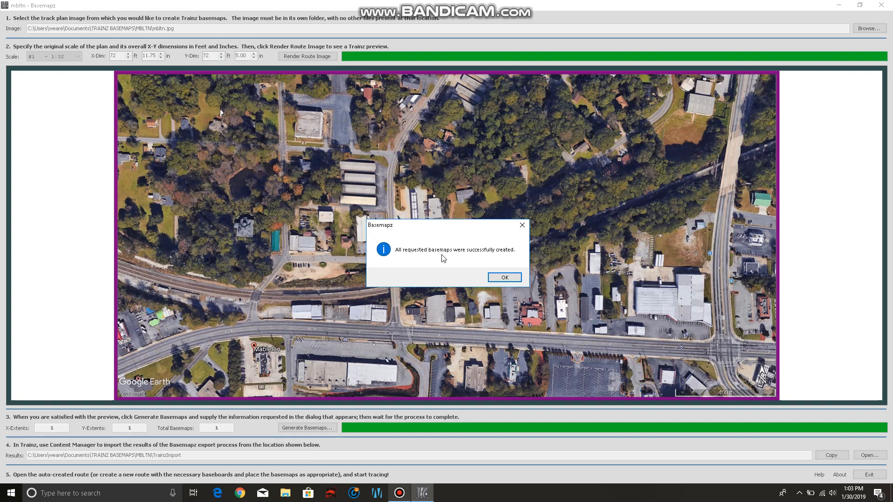
click(497, 276)
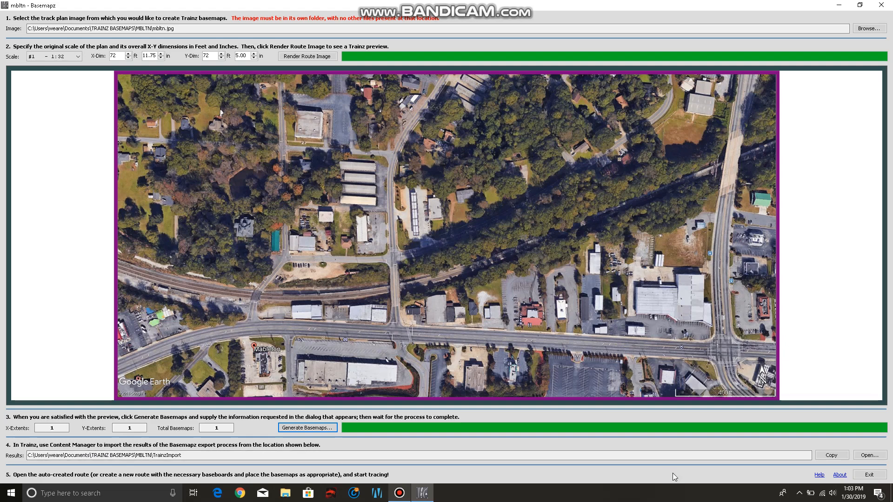
Open the export results location and examine the contents of the MBLTN folder in TRAINZ BASEMAPS
click(861, 456)
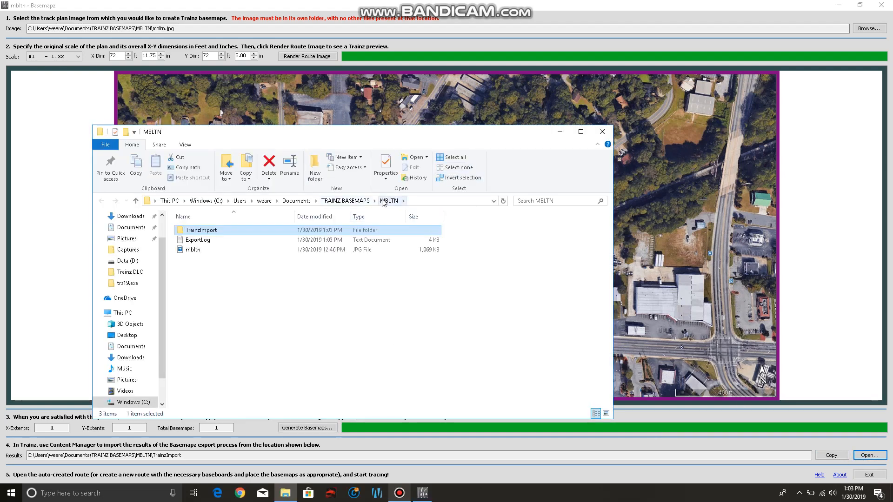
click(358, 201)
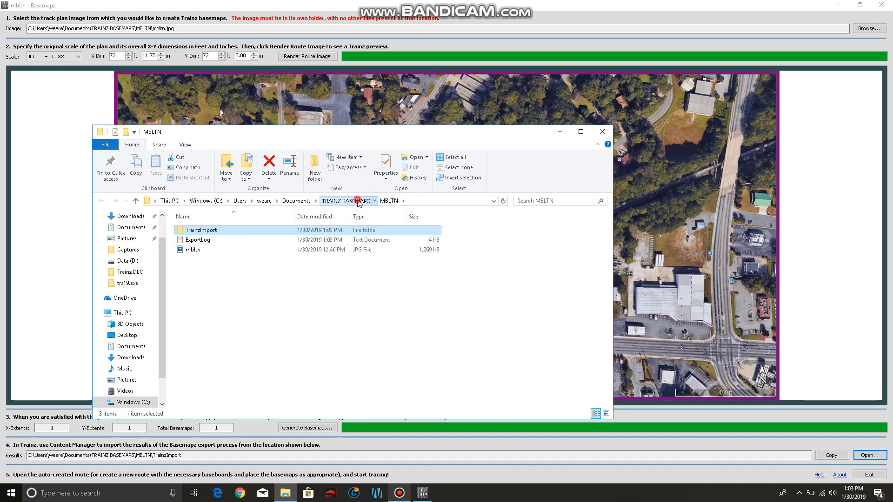
double_click(317, 230)
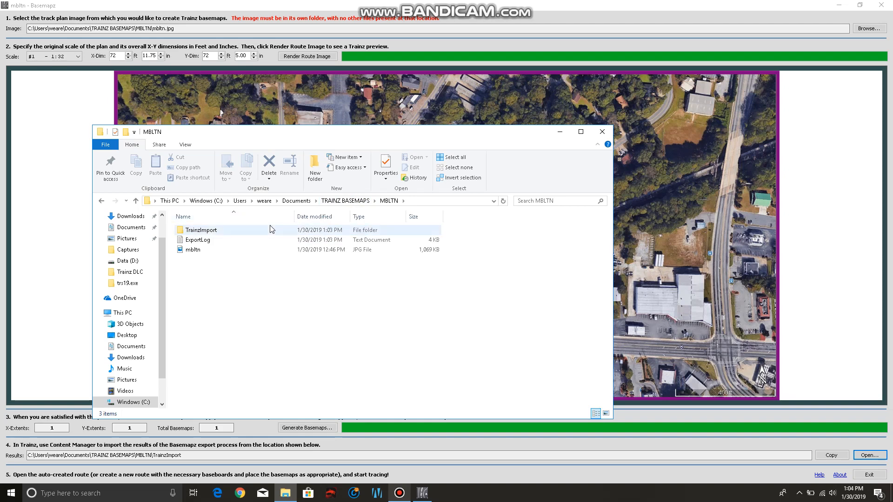
click(558, 133)
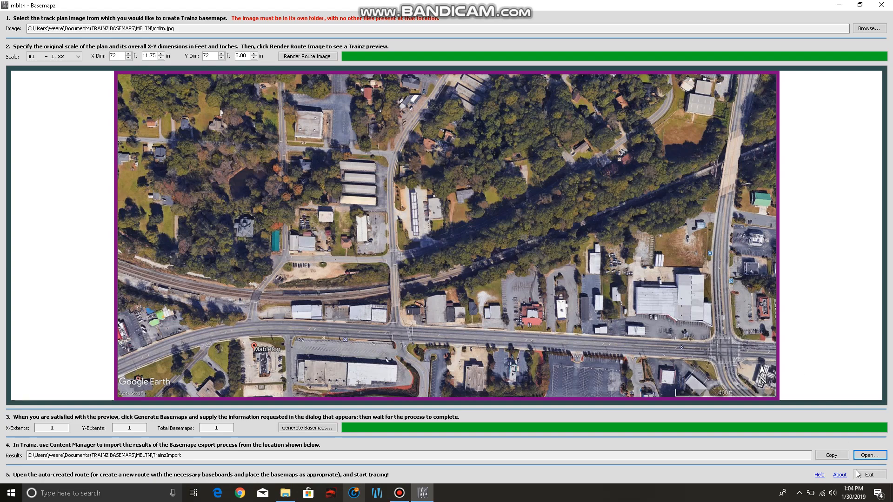
Exit Basemapz and open the Trainz Railroad Simulator 2019 launcher
click(870, 474)
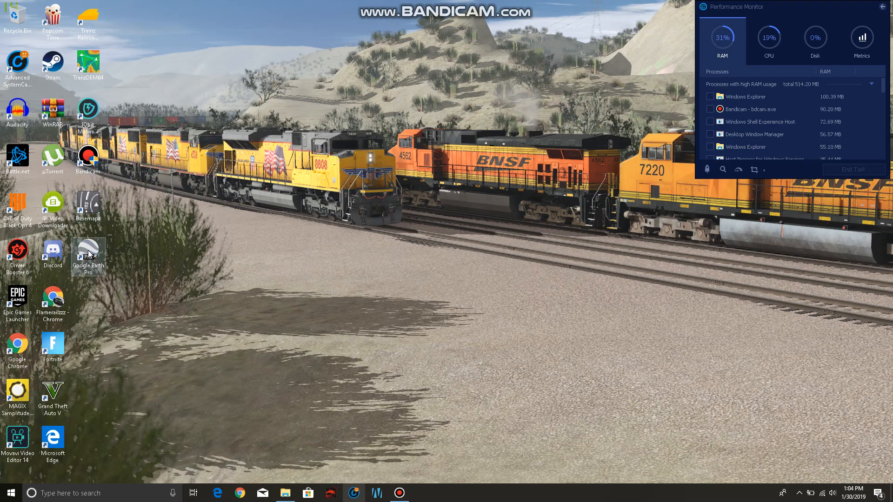
double_click(97, 18)
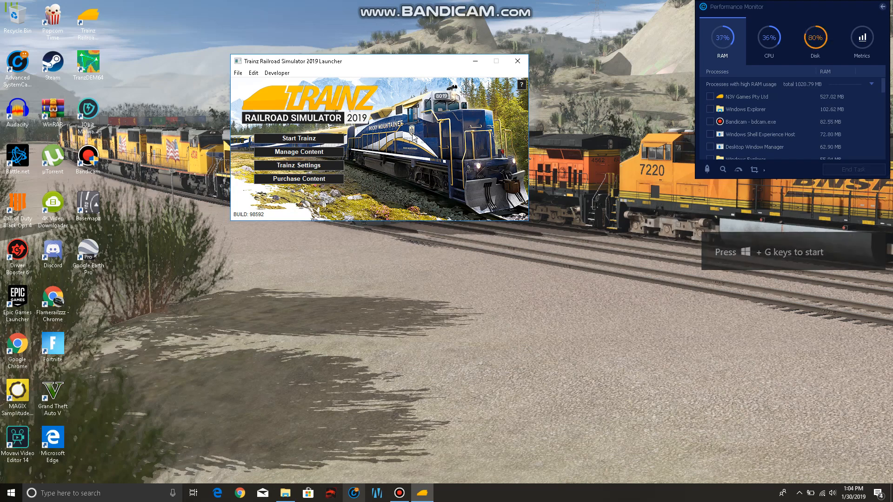
Open the Trainz content management and import the TrainzImport content folder from MBLTN in Documents > TRAINZ BASEMAPS
click(317, 155)
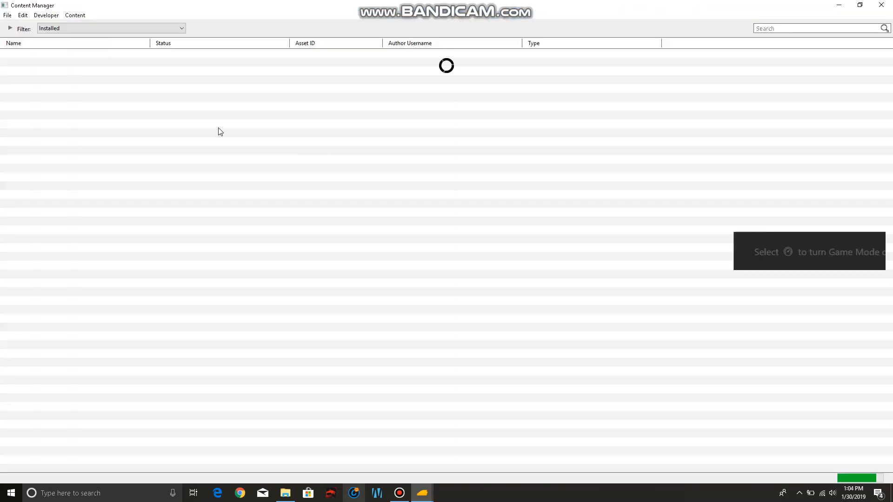
click(9, 16)
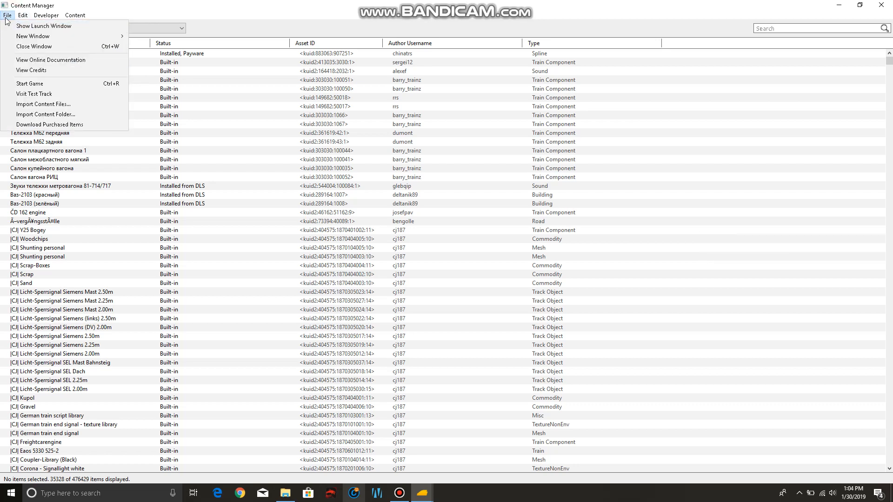
click(78, 114)
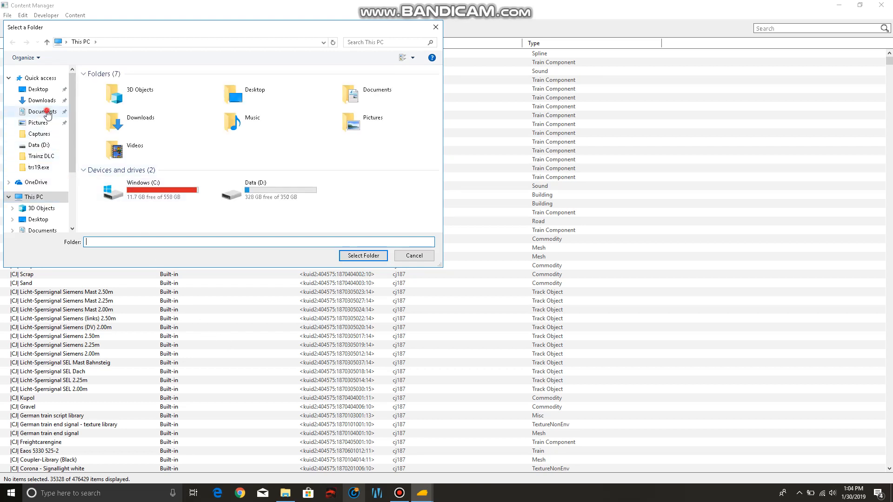
click(46, 112)
double_click(132, 192)
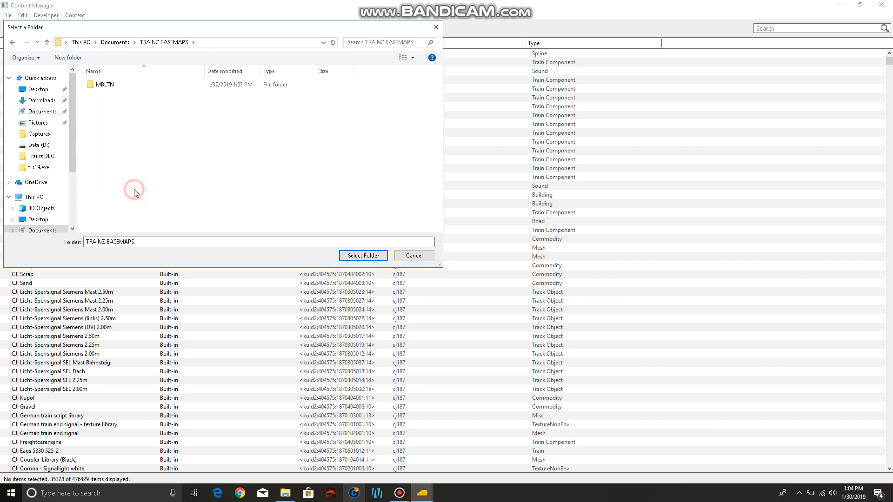
double_click(167, 88)
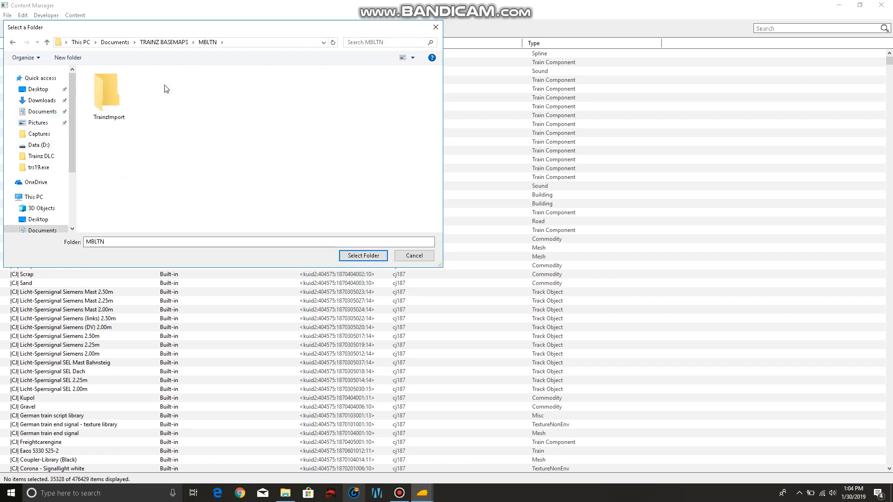
click(110, 105)
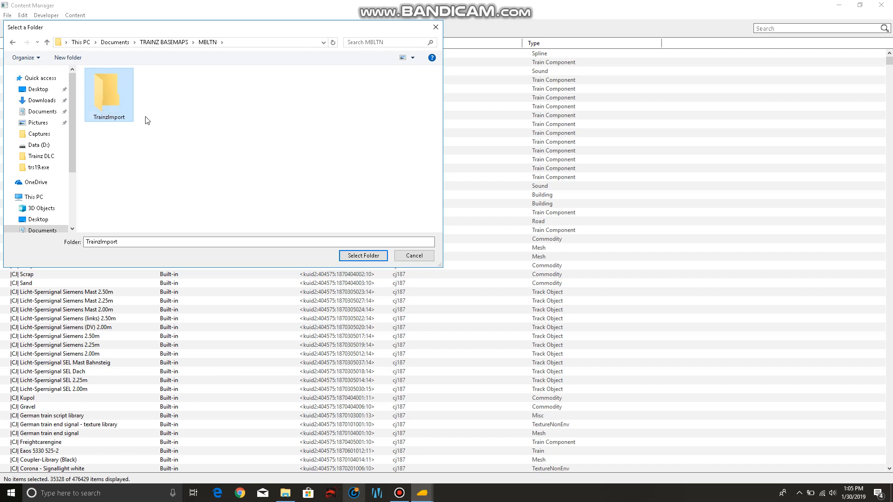
click(179, 42)
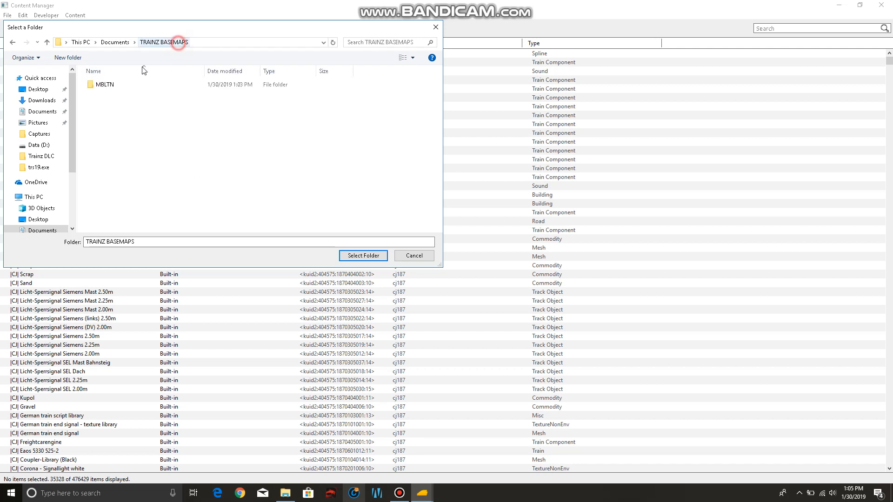
double_click(112, 87)
click(120, 98)
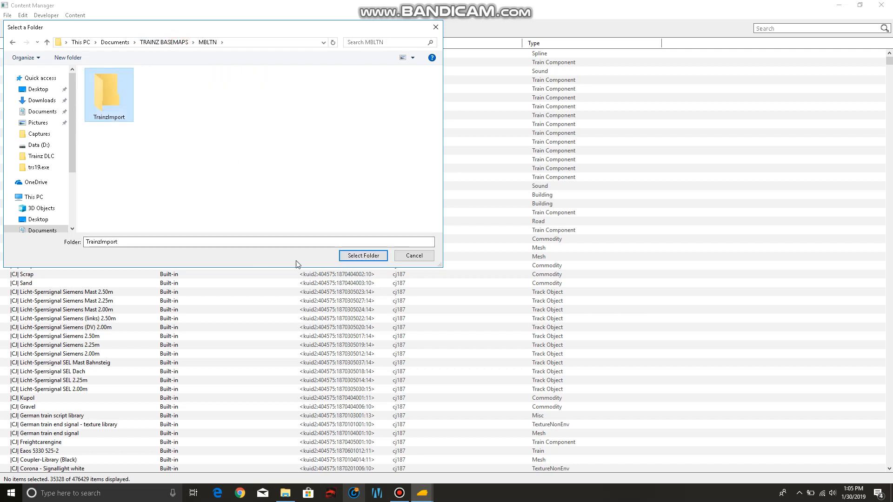
click(363, 256)
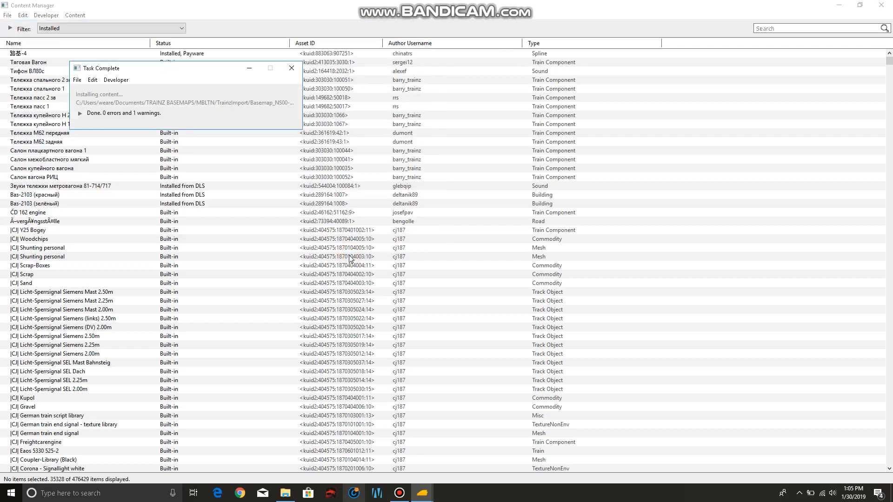
Review the message details of the completed import, and close the results, the Content Manager and the MBLTN folder window
click(80, 114)
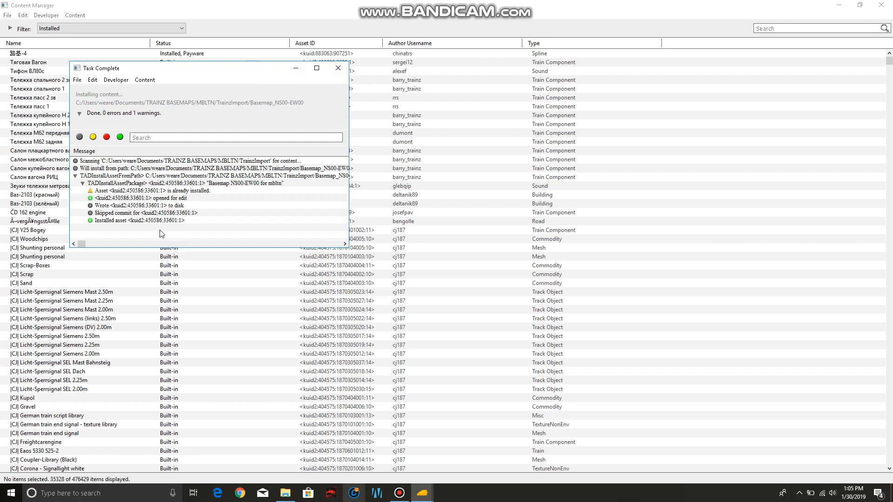
click(339, 71)
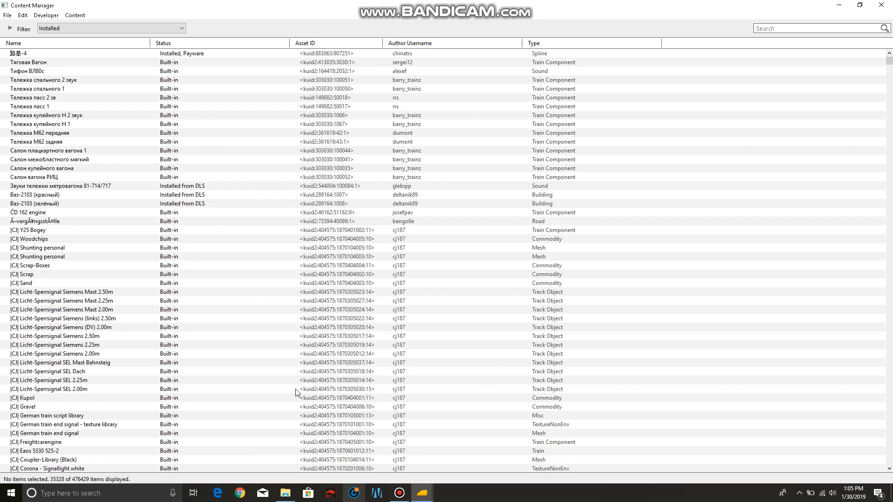
mouse_move(409, 495)
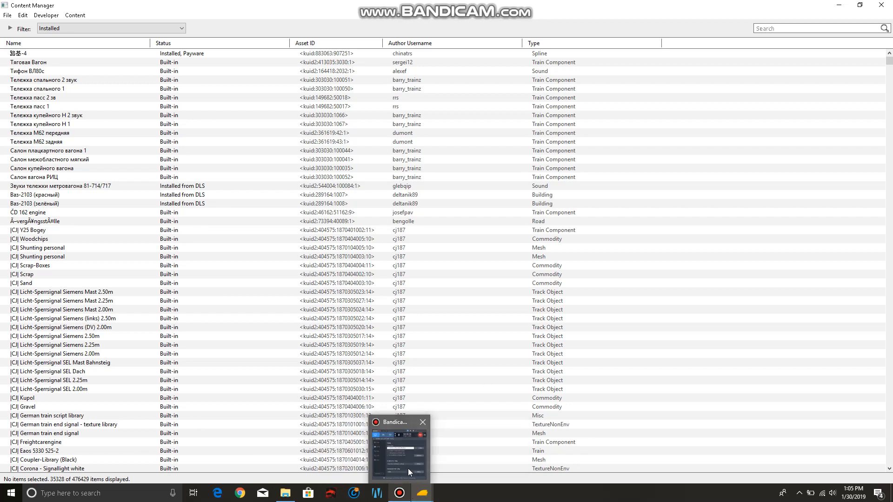
click(880, 4)
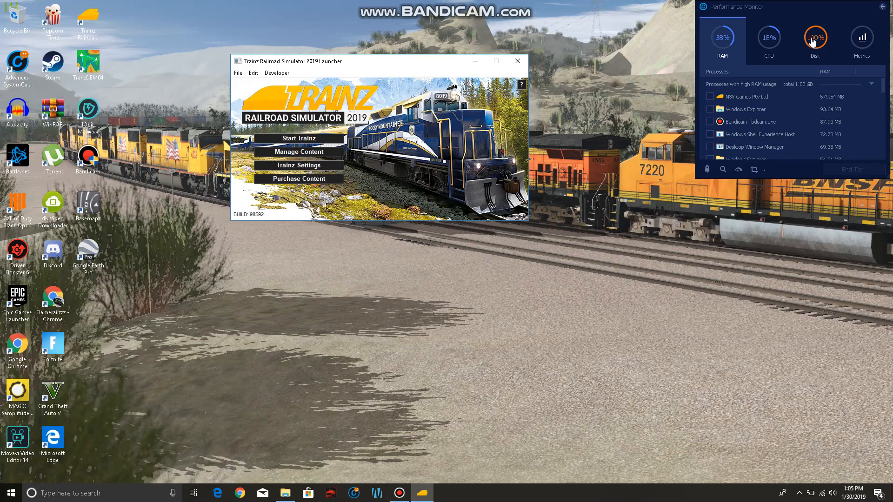
mouse_move(285, 494)
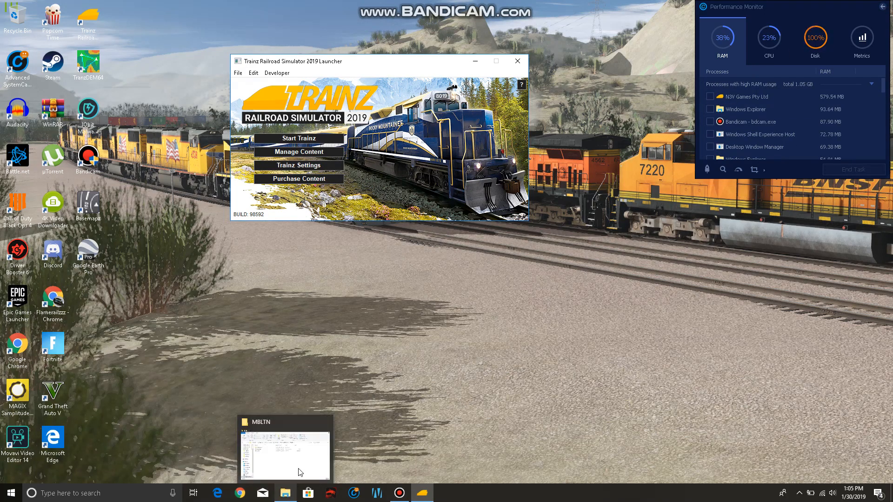
click(327, 425)
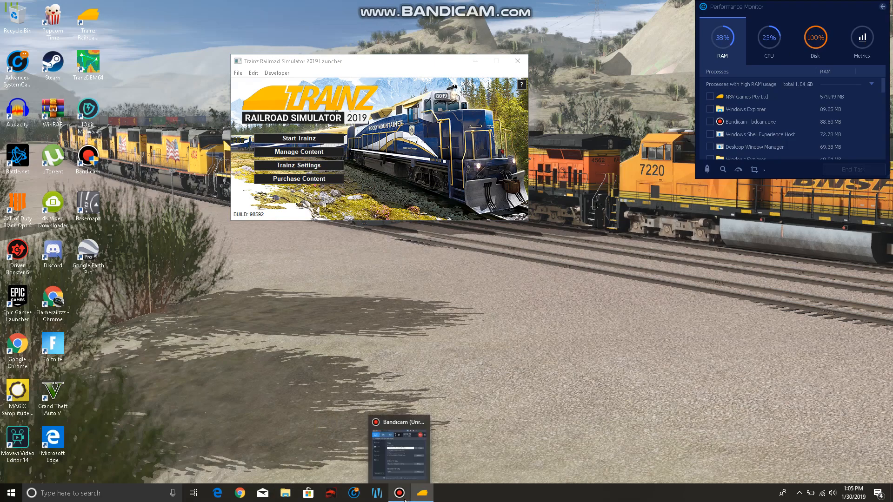
Start Trainz, create a new route from the Driver / Surveyor route selection, and name it Tutorial
click(399, 444)
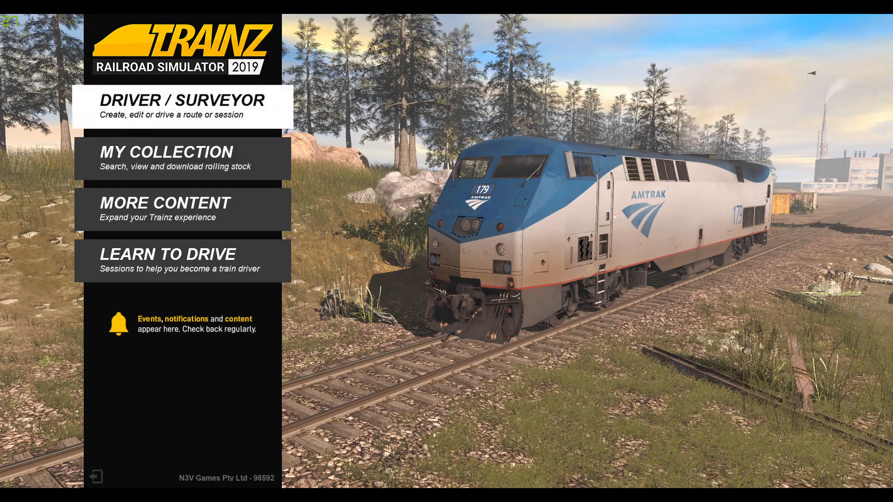
key(Return)
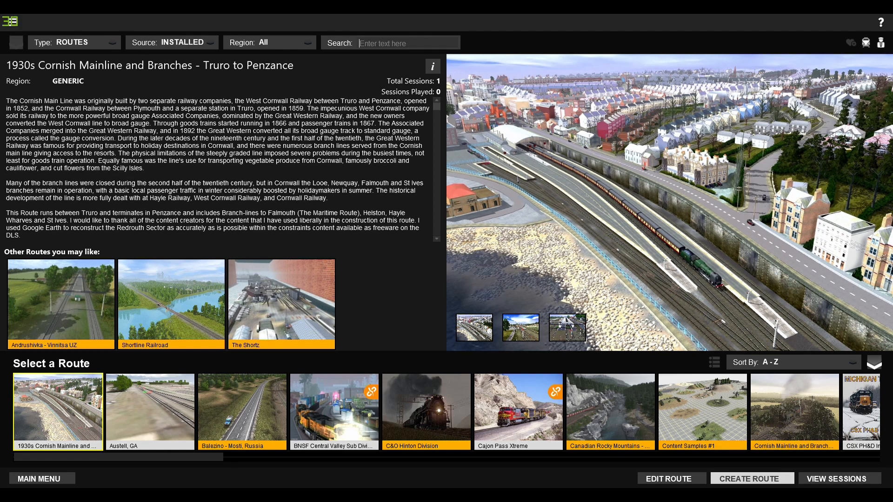
click(751, 479)
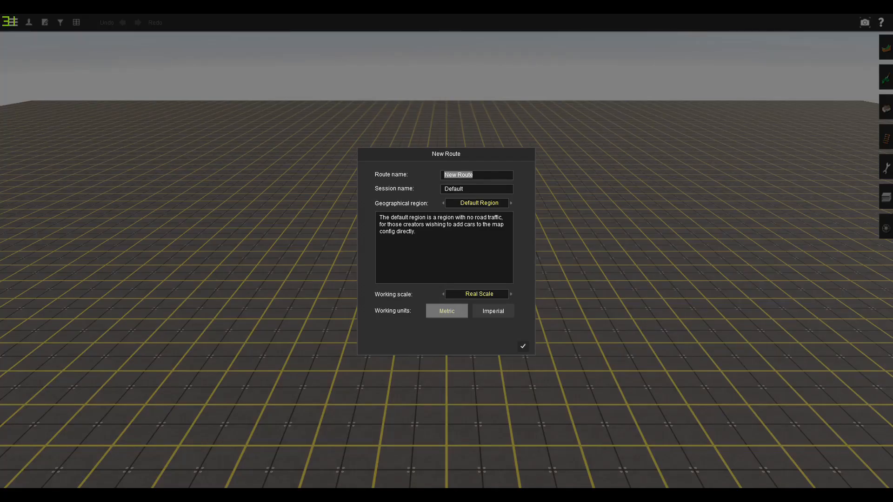
text(T)
key(BackSpace)
key(BackSpace)
key(BackSpace)
key(BackSpace)
key(BackSpace)
key(BackSpace)
key(BackSpace)
text(Tutorial)
Set the new route's geographical region to United States and working units to Imperial, and accept the route settings
click(477, 203)
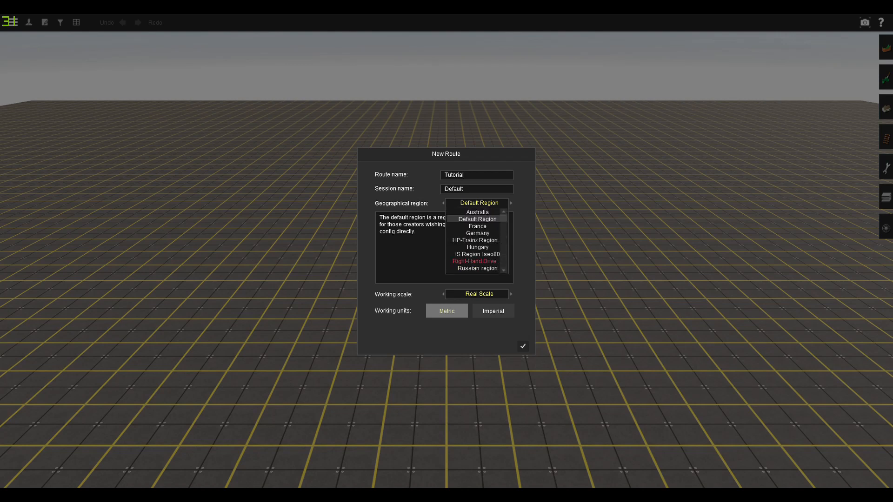
scroll(477, 251, down, 2)
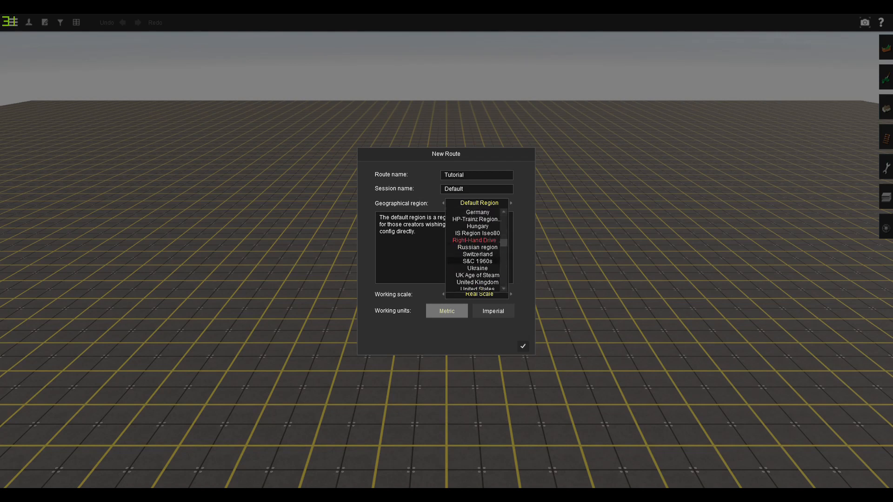
click(477, 269)
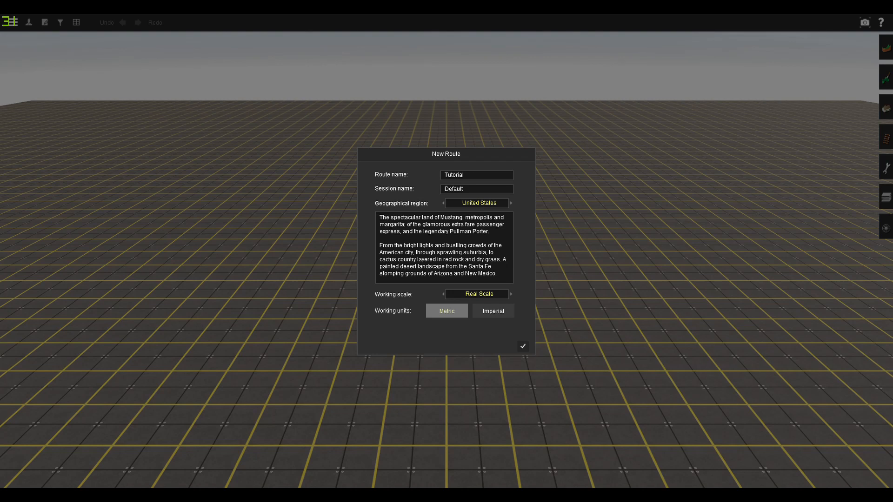
click(493, 311)
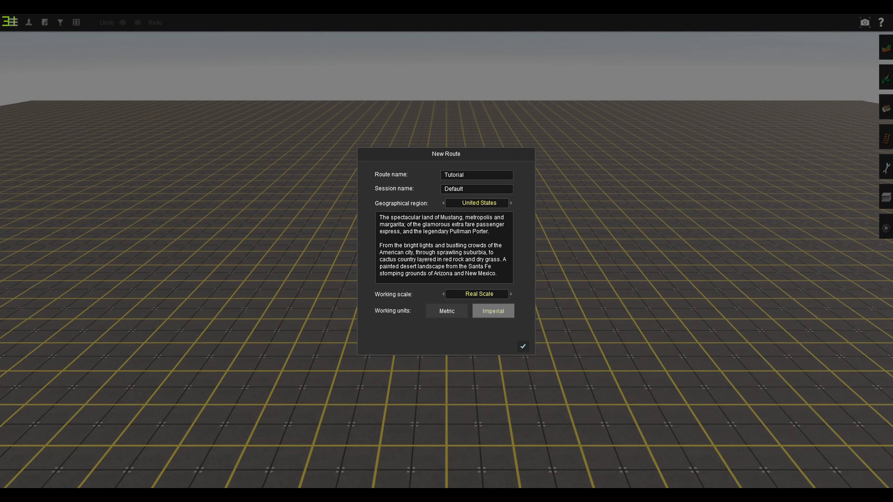
click(523, 347)
Add a layer named Basemaps to the route layers
mouse_move(446, 251)
right_down()
mouse_move(401, 309)
mouse_move(731, 322)
mouse_move(306, 337)
mouse_move(376, 350)
mouse_move(363, 311)
mouse_move(504, 254)
mouse_move(450, 243)
mouse_move(546, 256)
mouse_move(529, 253)
mouse_move(522, 275)
mouse_move(474, 251)
mouse_move(446, 251)
mouse_move(427, 230)
right_up()
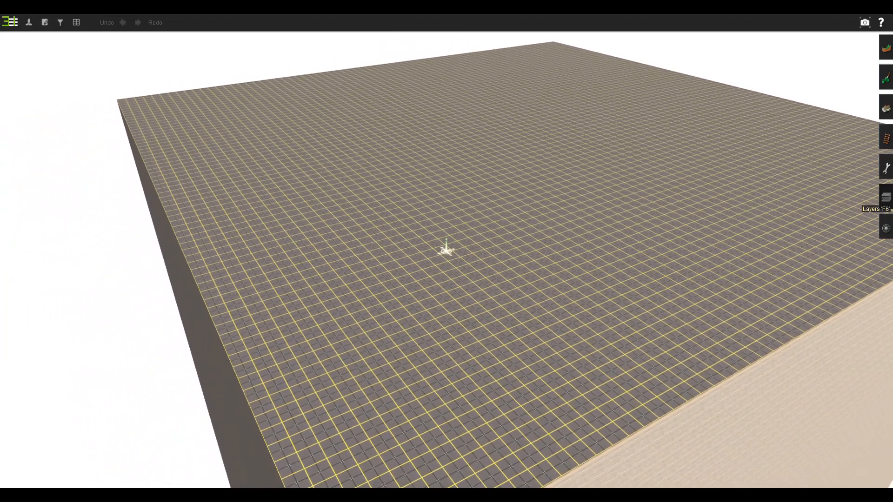
click(886, 198)
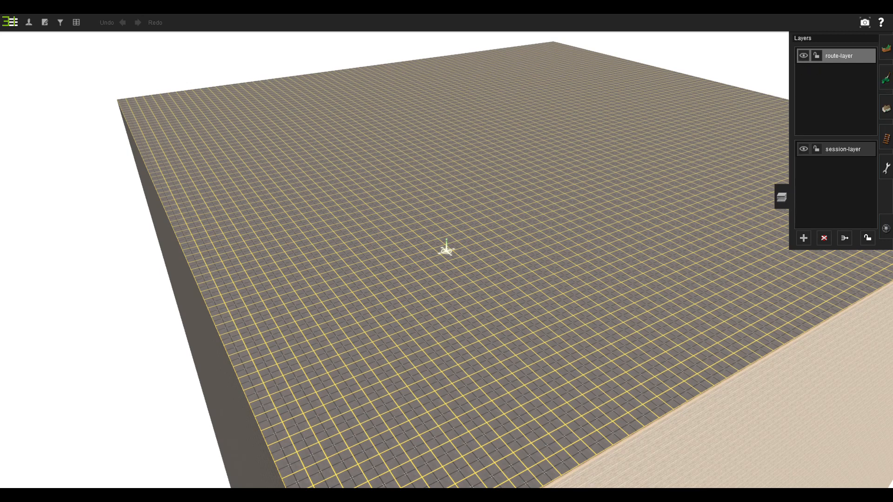
click(803, 238)
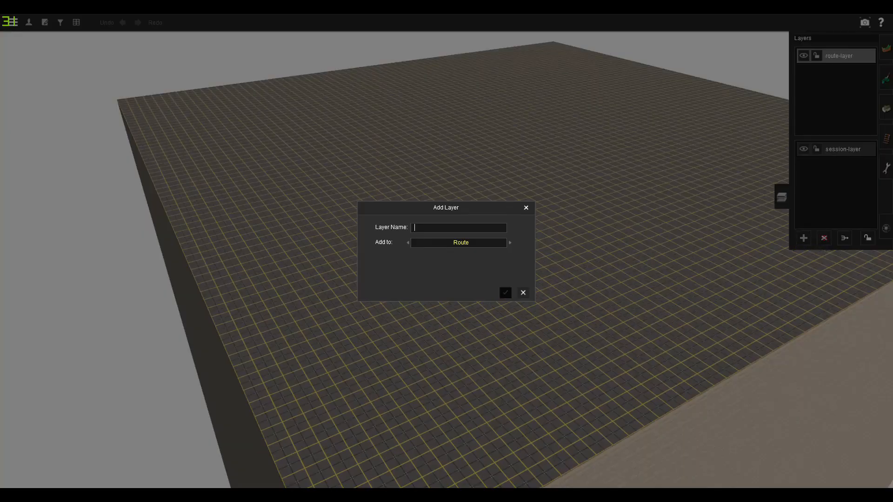
text(Basemaps)
key(Return)
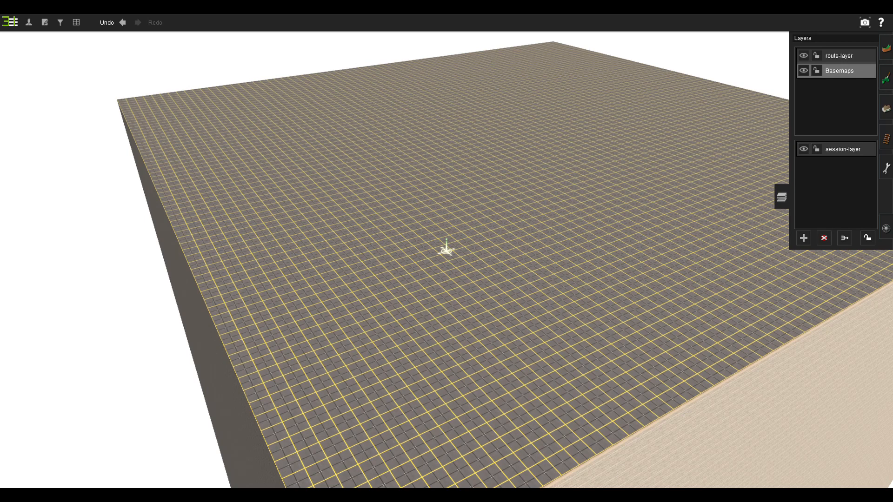
Place the Basemap NS00-EW00 object on the baseboard and move it so its edges line up with the board
click(885, 109)
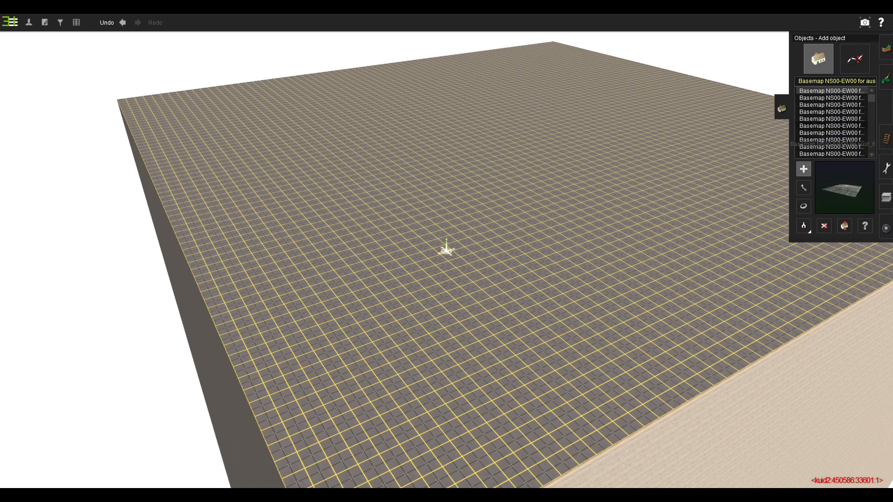
scroll(830, 139, down, 4)
scroll(830, 138, down, 3)
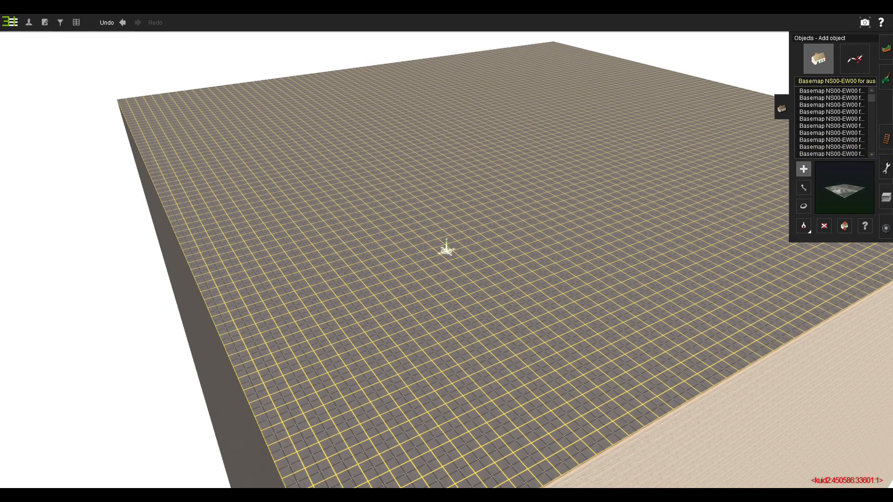
click(445, 250)
key(m)
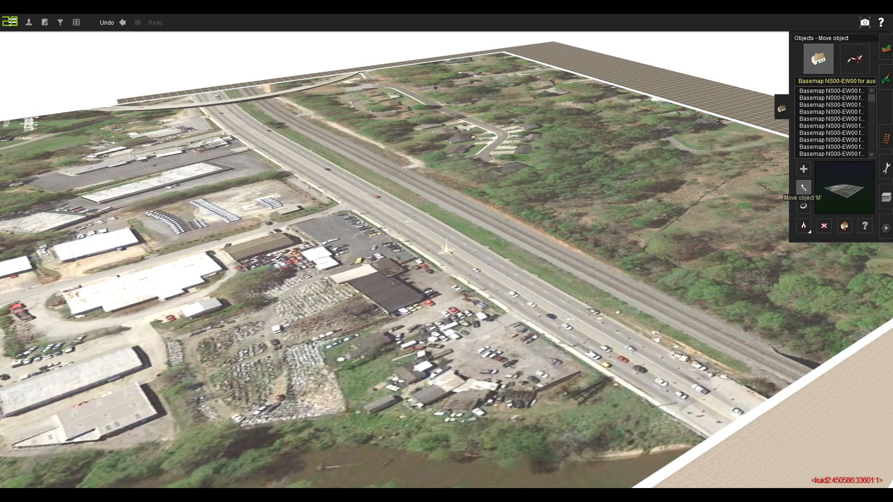
drag(445, 249, 451, 232)
Place eleven S-Town-Building-1021 objects at scattered spots across the aerial basemap
right_click(727, 310)
scroll(622, 277, down, 5)
scroll(444, 247, up, 6)
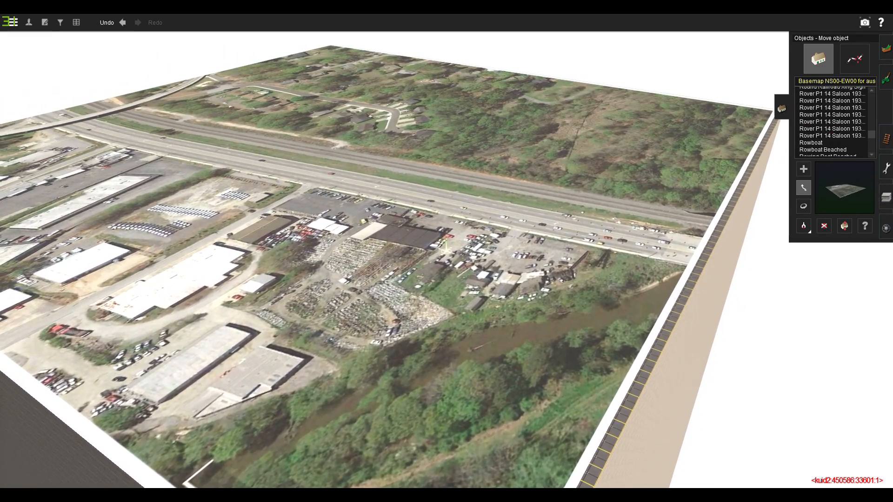
click(827, 121)
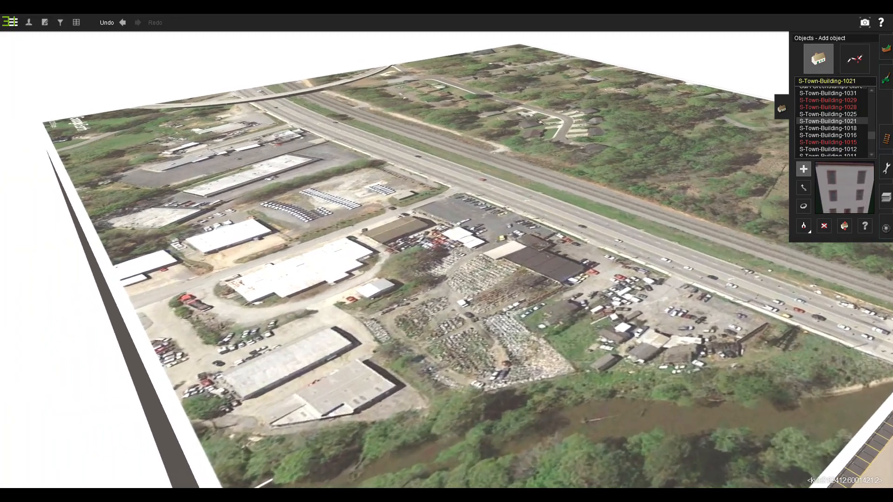
scroll(446, 233, up, 3)
click(479, 217)
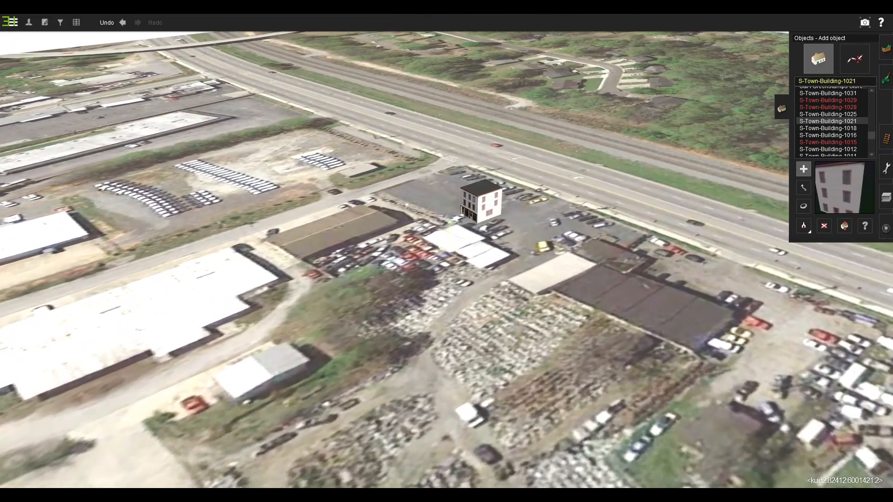
click(227, 197)
click(284, 140)
click(324, 290)
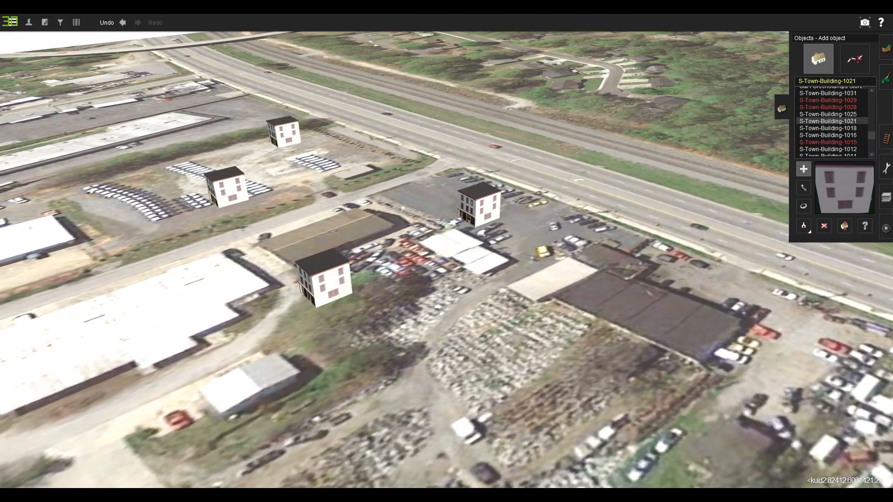
click(523, 130)
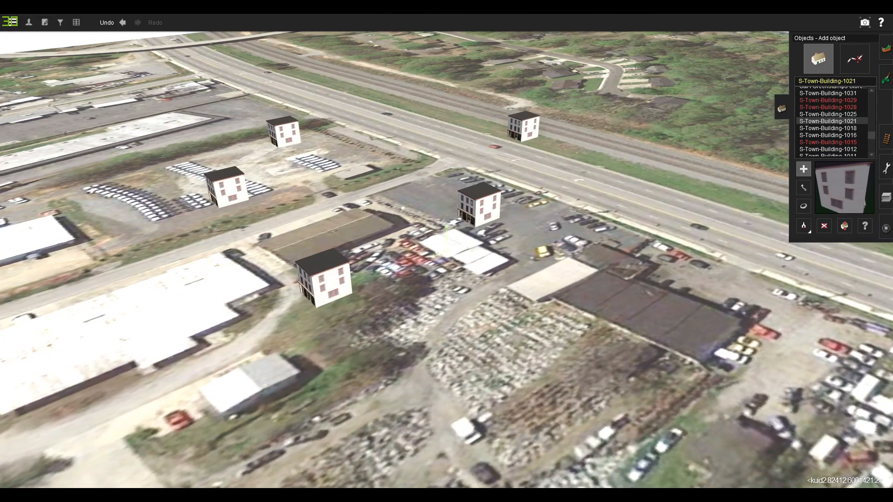
click(609, 381)
click(362, 248)
click(409, 100)
click(345, 360)
click(717, 96)
click(545, 117)
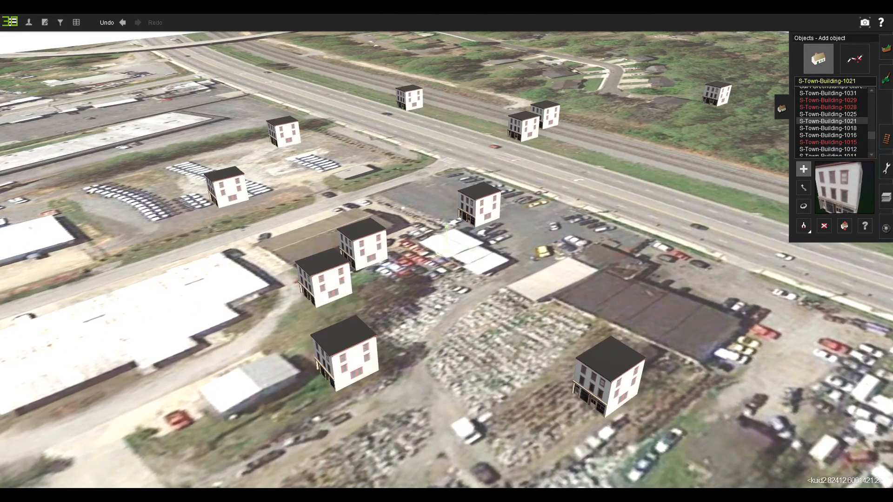
Place two more S-Town-Building-1021 objects in the salvage yard area and lay ST 132# Jointed Rail Track along the railway and the highway
click(490, 262)
click(430, 315)
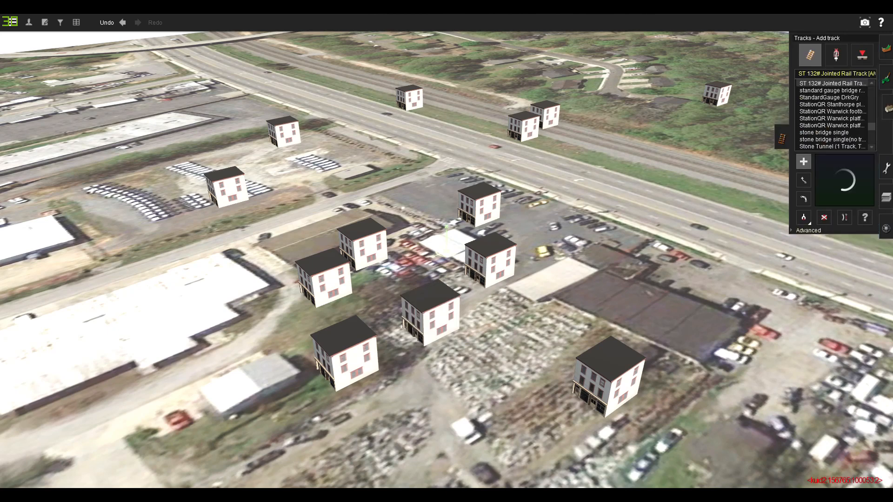
drag(232, 42, 677, 160)
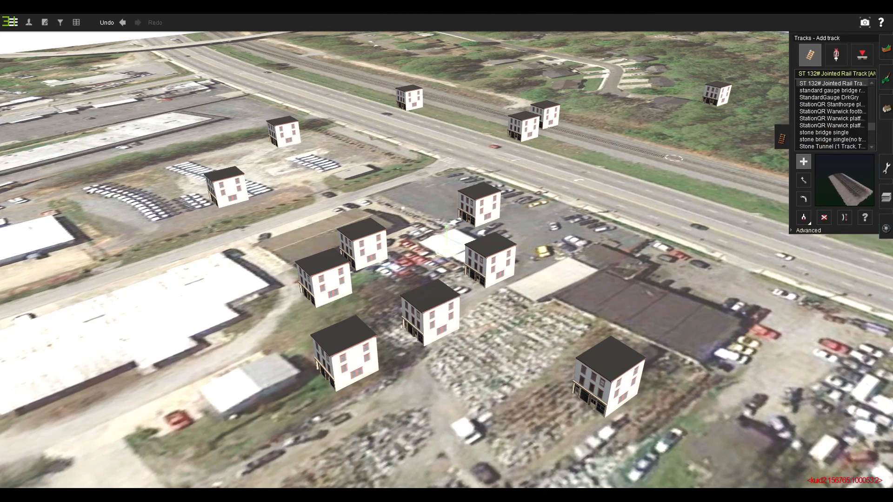
key(F3)
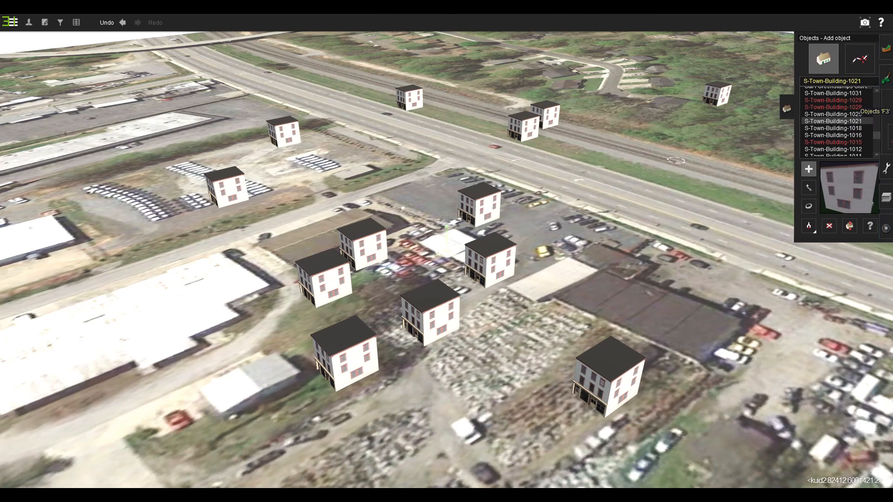
drag(285, 96, 728, 225)
Shift the basemap object across the baseboard beneath the buildings and tracks, and make route-layer the active layer
key(F3)
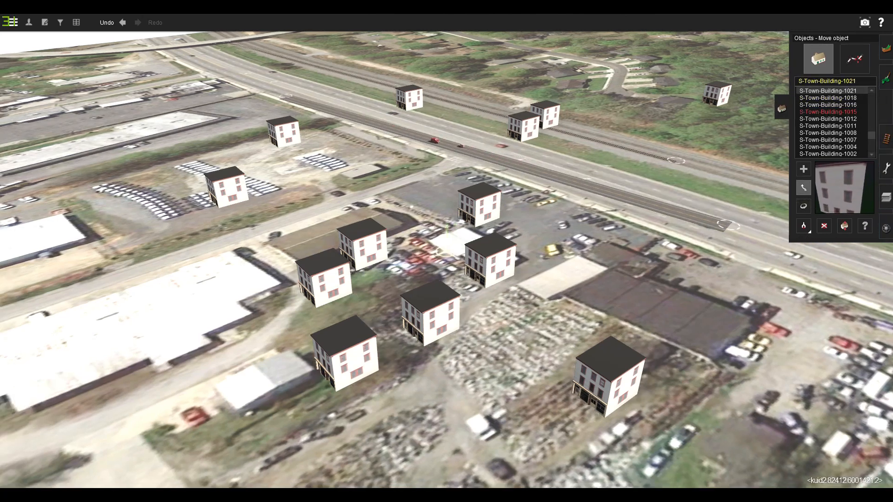
drag(465, 298, 223, 386)
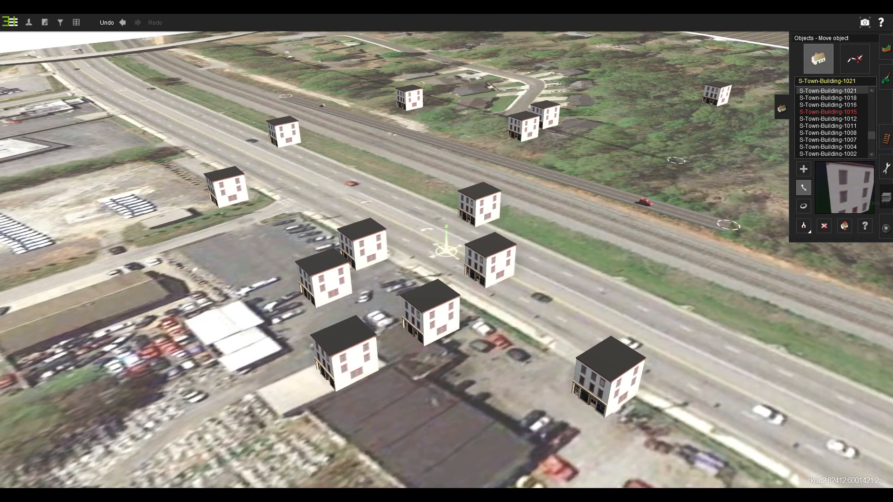
key(F6)
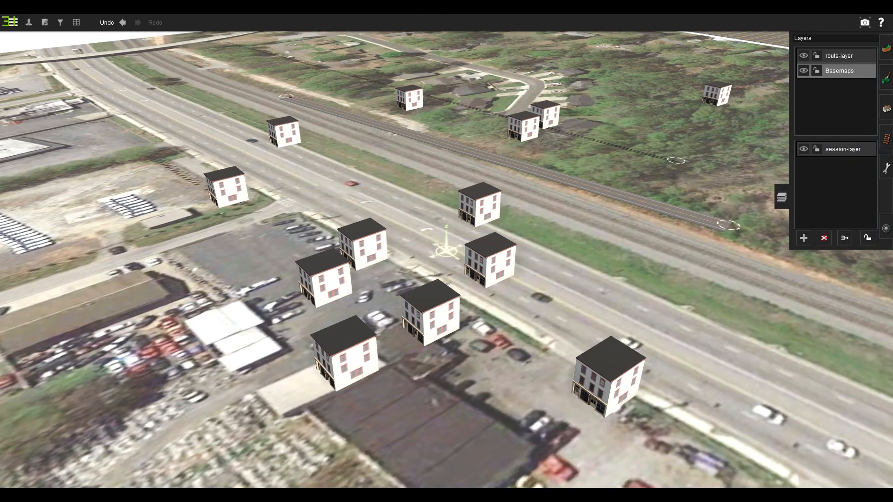
click(839, 55)
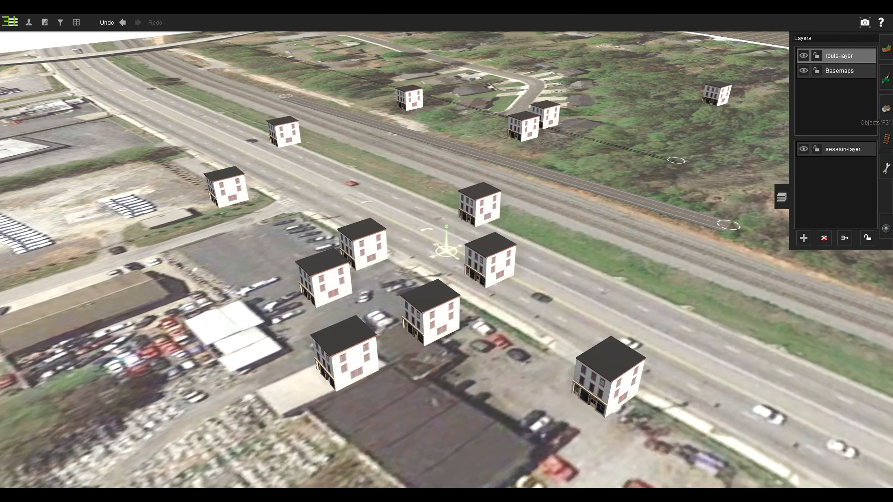
Undo the placed buildings, tracks and basemap until the baseboard is empty
click(108, 23)
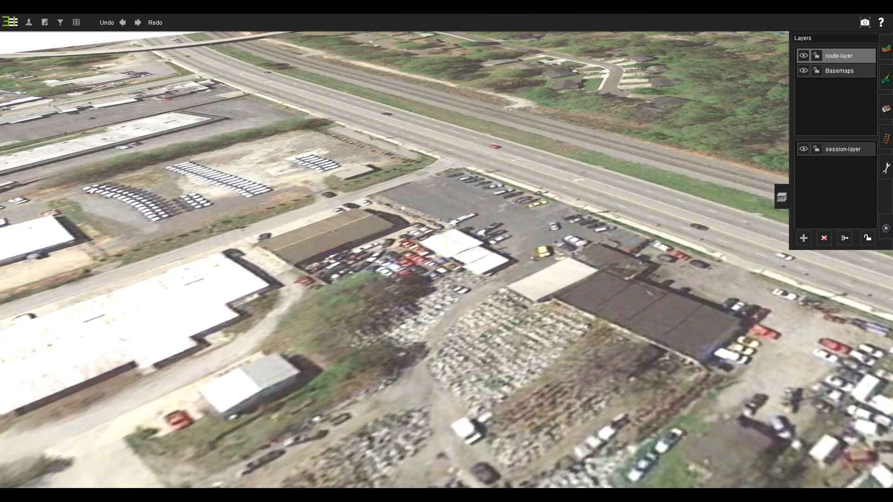
click(123, 23)
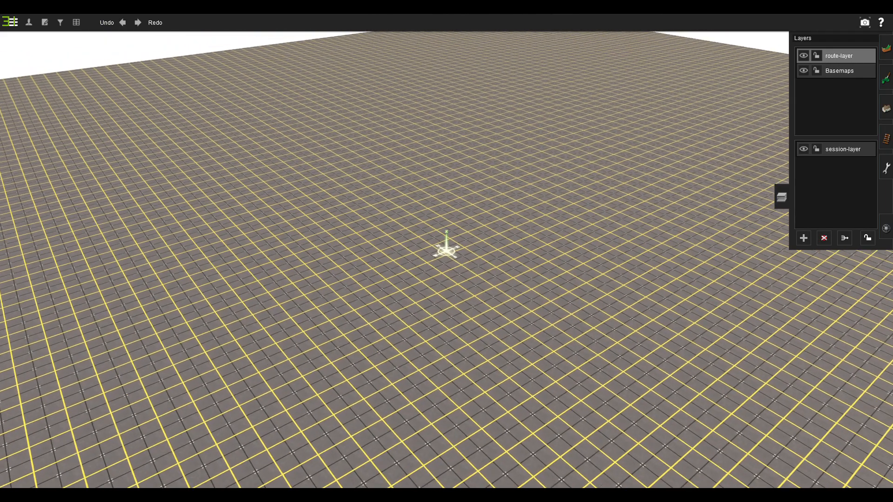
scroll(447, 251, down, 5)
right_click(445, 372)
scroll(447, 263, up, 5)
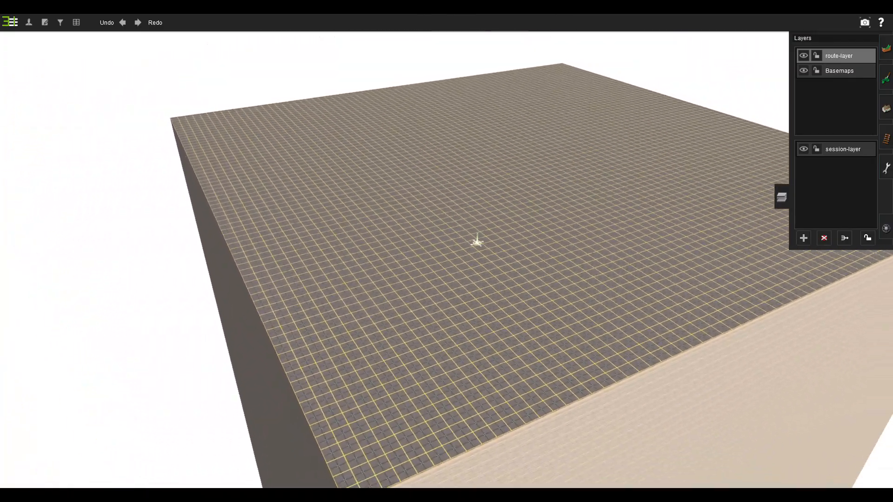
right_drag(476, 242, 447, 251)
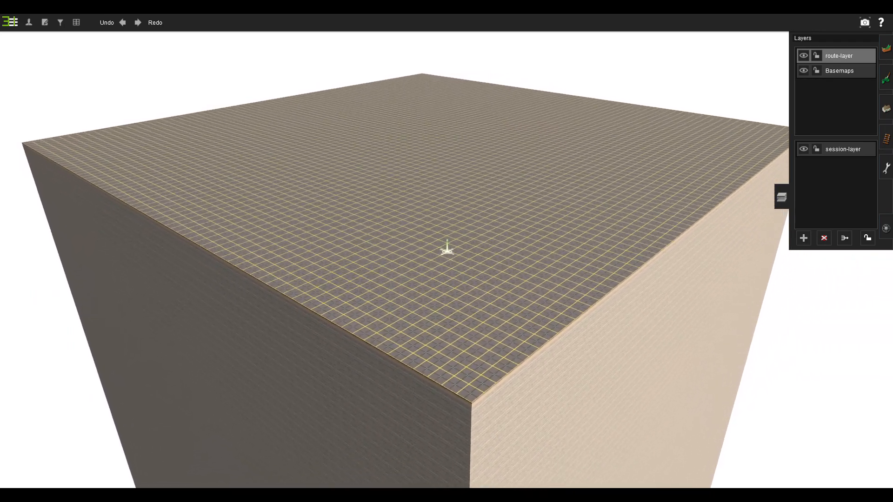
Lock the route-layer and make Basemaps the active layer
click(816, 55)
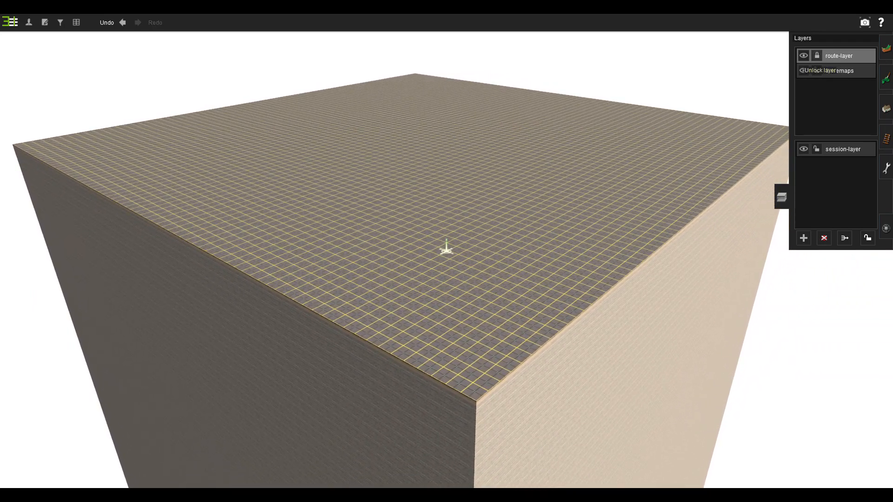
click(840, 71)
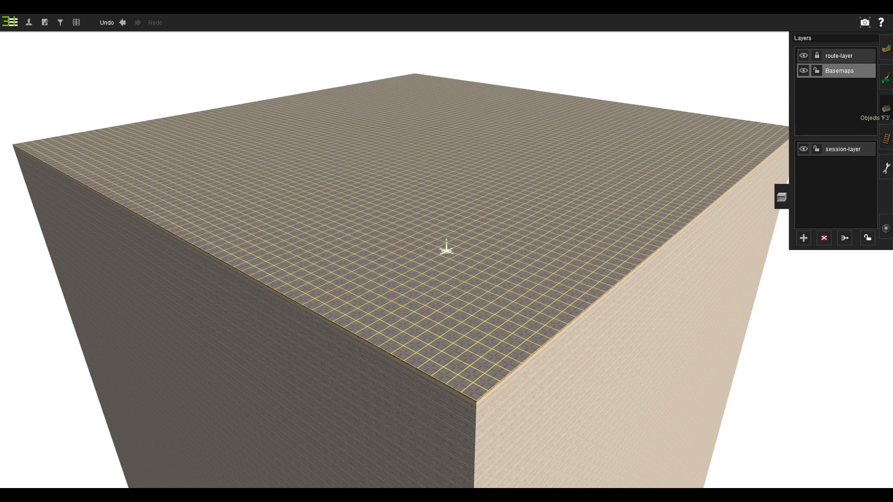
Search the objects for "basem" and look through the Basemap NS00-EW00 entries and their previews
click(886, 109)
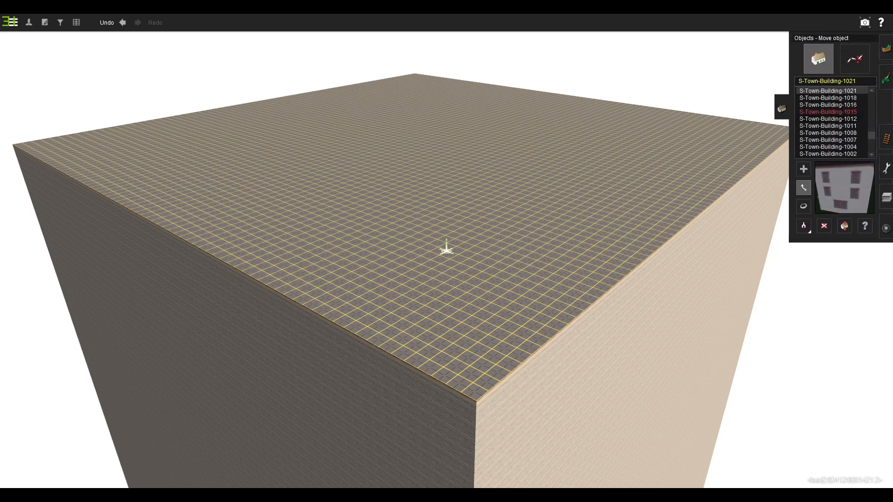
click(827, 81)
text(base)
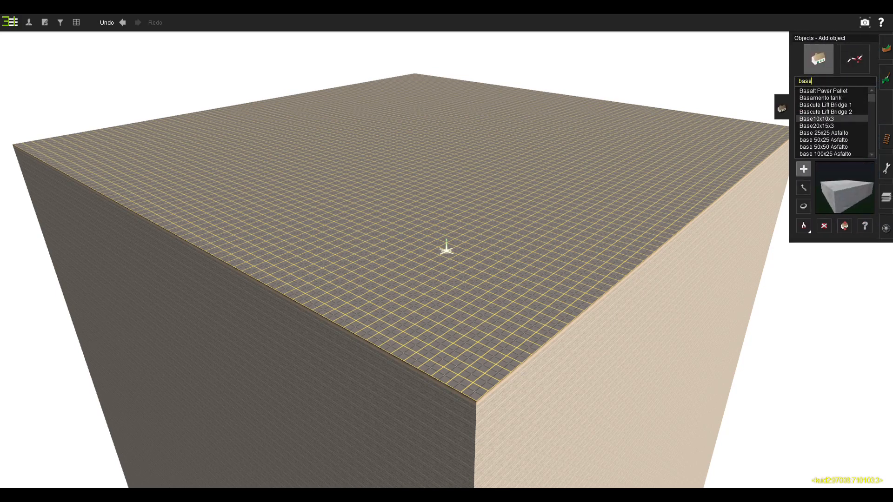
text(m)
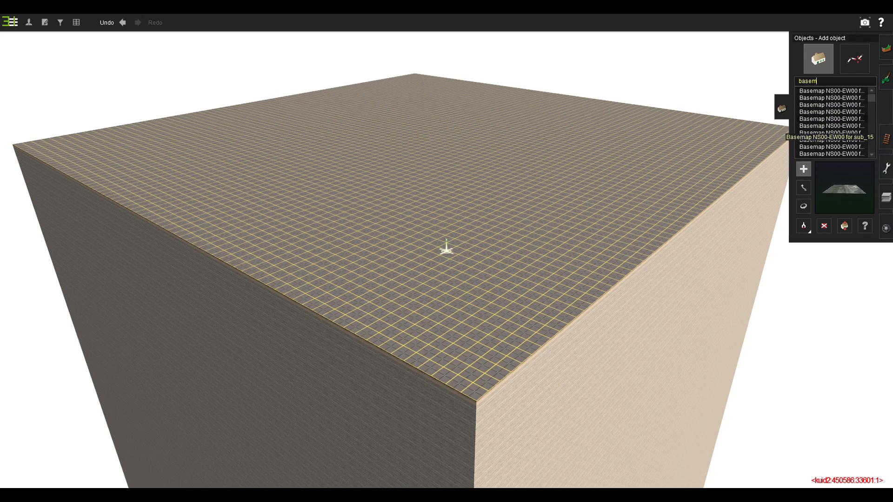
click(830, 119)
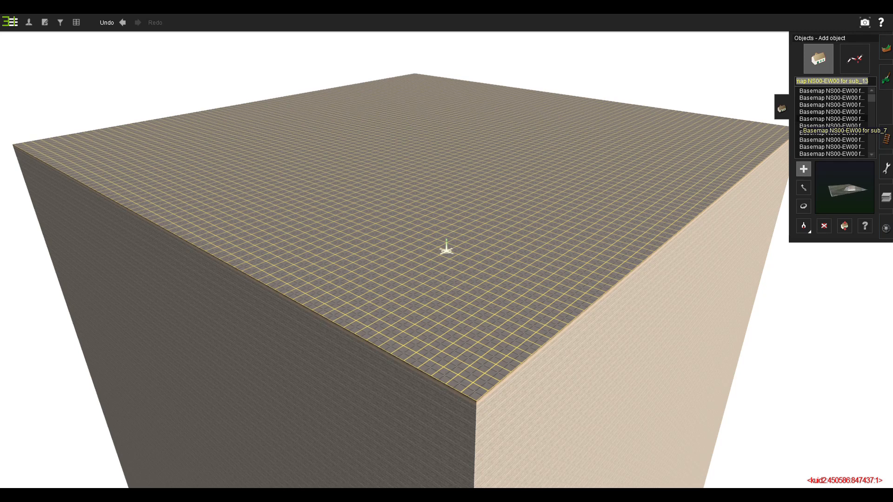
click(830, 112)
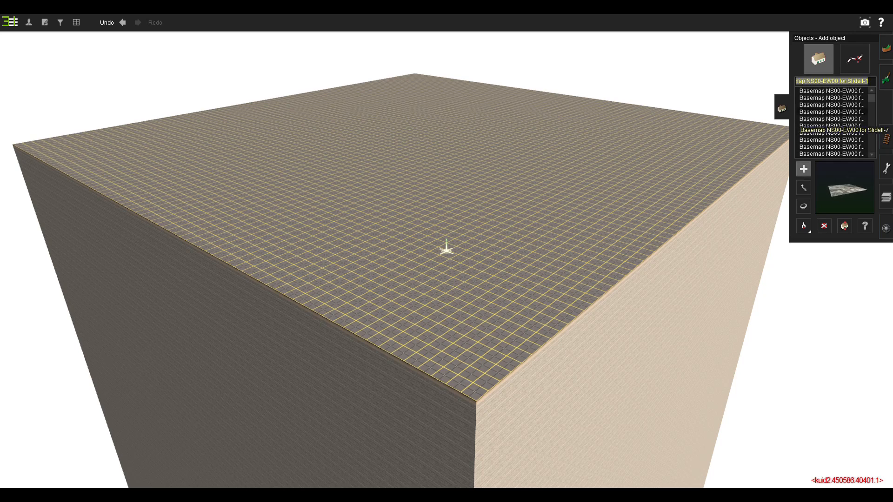
scroll(831, 113, up, 4)
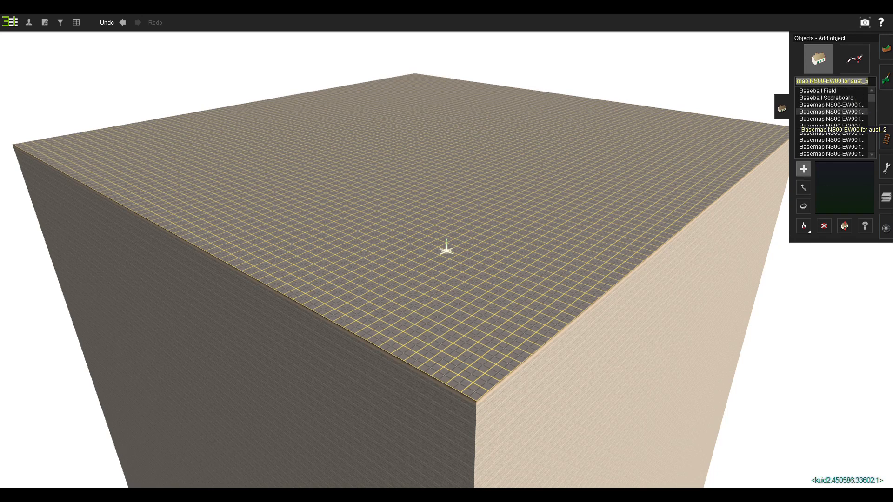
click(831, 118)
click(833, 125)
click(833, 133)
click(832, 139)
click(833, 146)
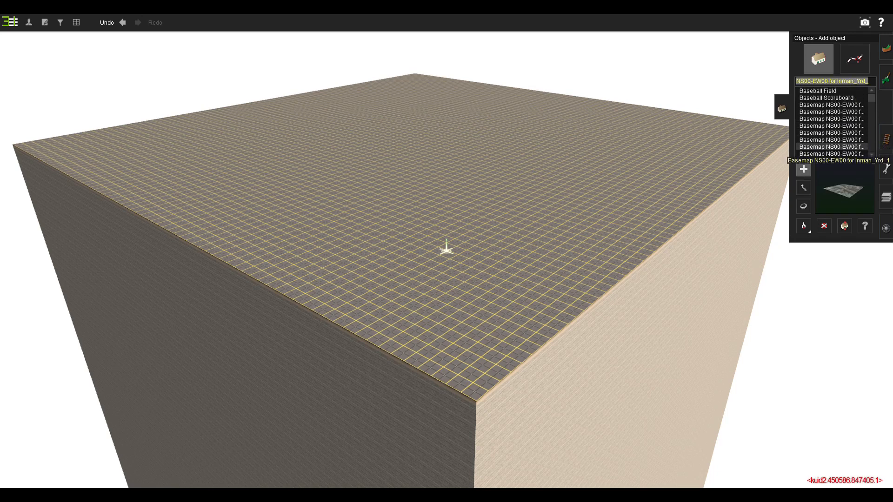
scroll(833, 145, down, 2)
click(833, 141)
scroll(833, 142, down, 3)
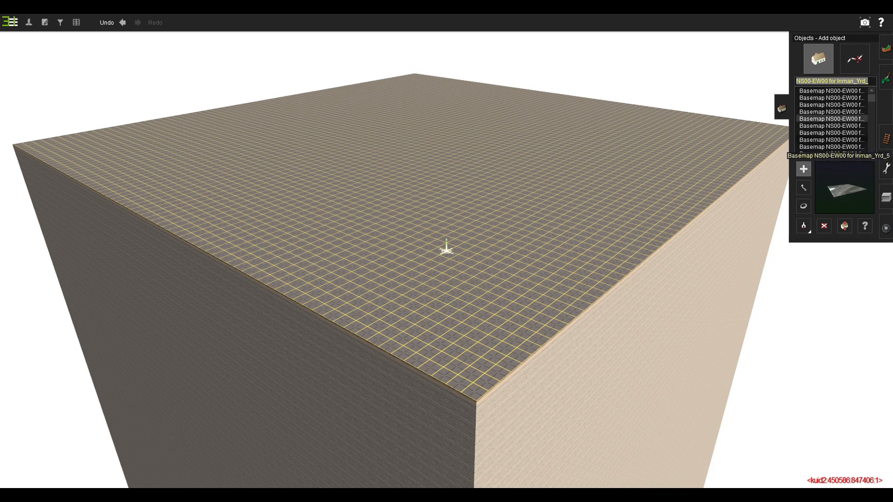
click(833, 140)
Find the Basemap NS00-EW00 for mbltn_1 object and place it on the baseboard
text(mbl)
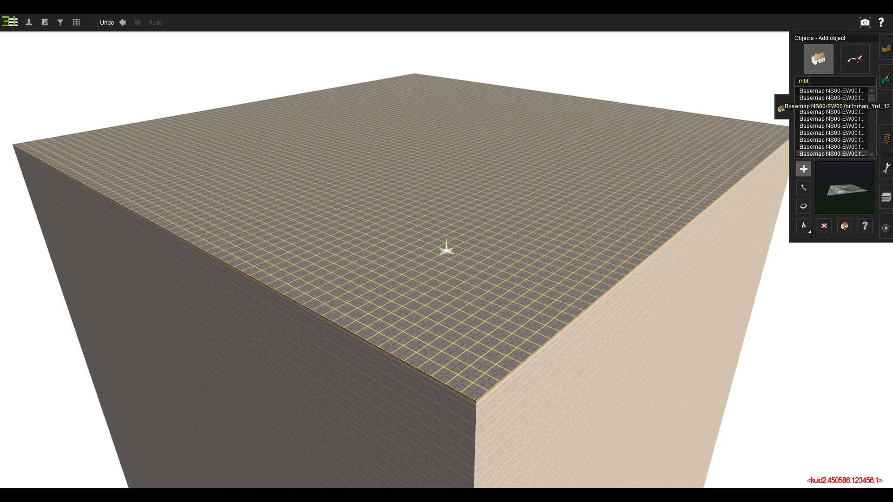
click(842, 155)
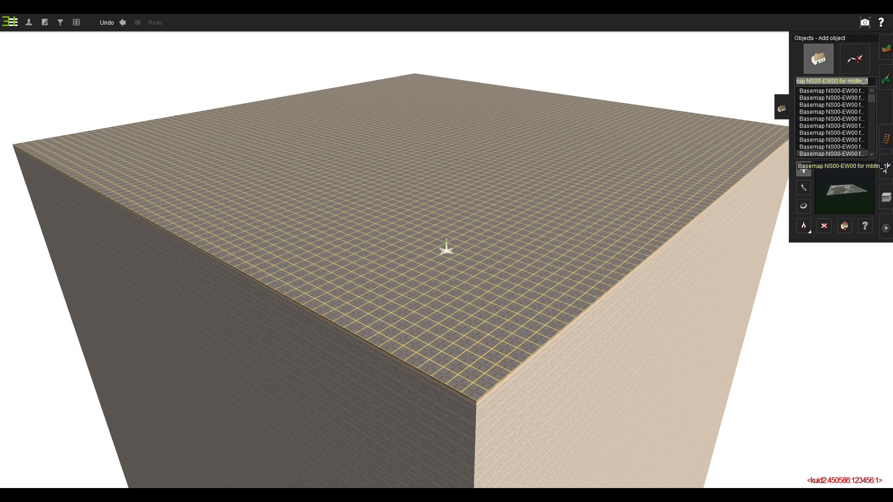
click(539, 186)
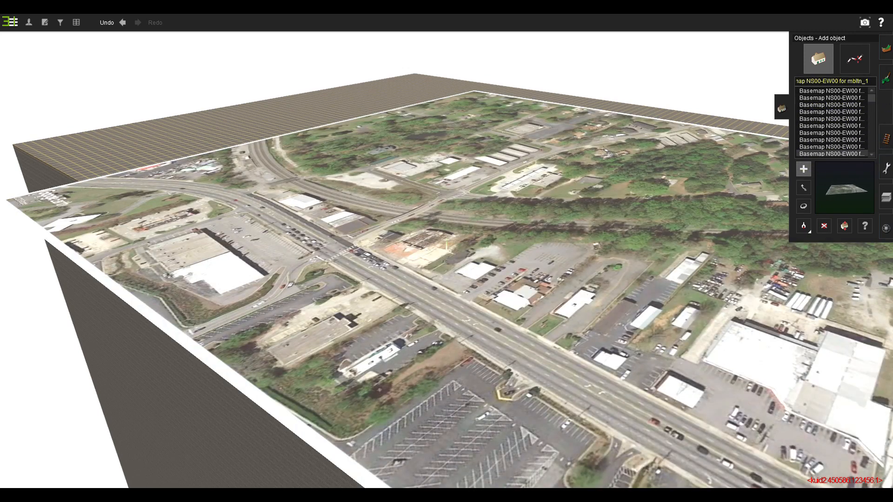
Move the mbltn_1 basemap so its edges and corners line up with the baseboard
click(803, 187)
right_drag(446, 179, 604, 188)
right_drag(465, 250, 433, 251)
drag(609, 402, 348, 249)
drag(446, 247, 448, 251)
right_drag(448, 250, 506, 246)
key(Up)
key(Left)
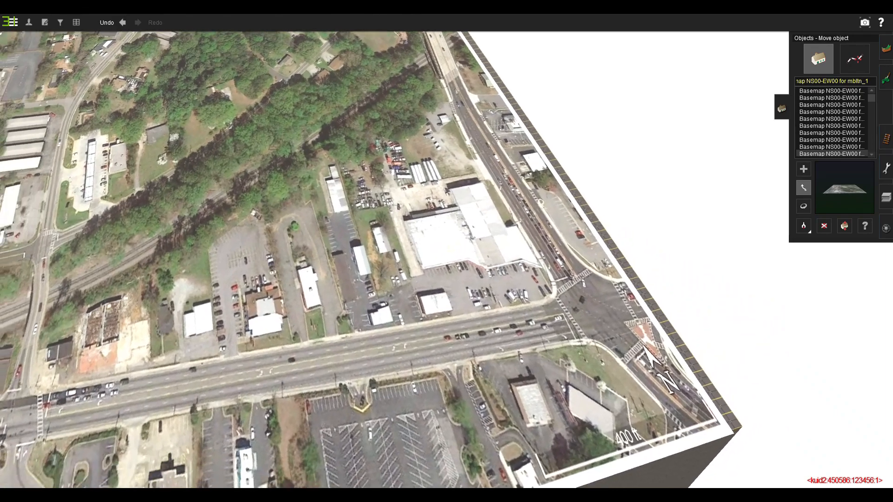
key(Left)
key(Down)
key(Right)
right_click(598, 254)
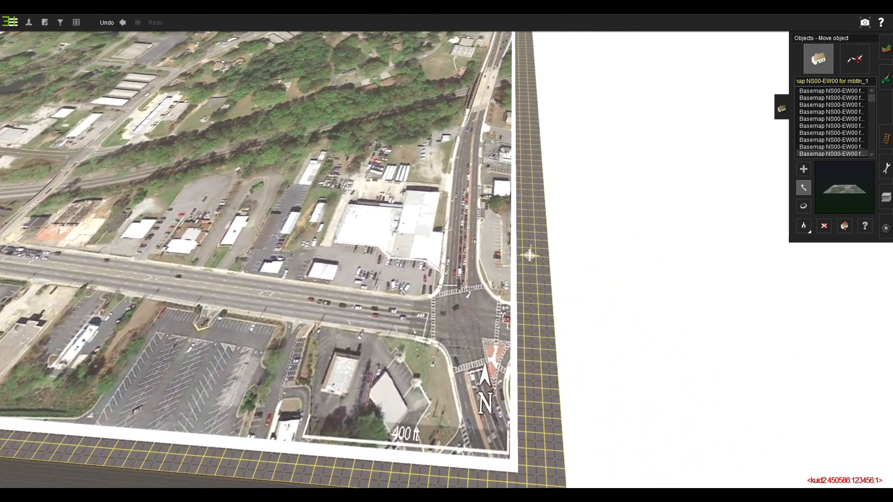
right_click(458, 373)
key(Left)
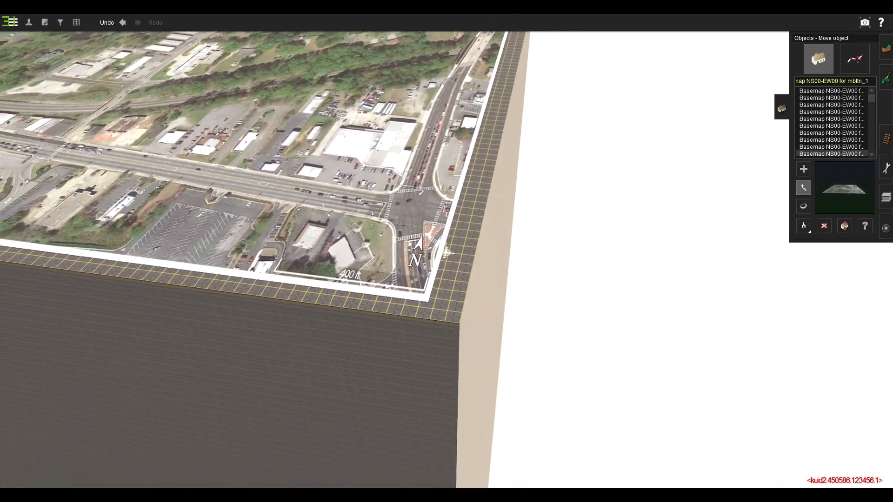
drag(372, 251, 397, 257)
Look through further Basemap NS00-EW00 entries in the object list, down to the one for sub_1
click(871, 155)
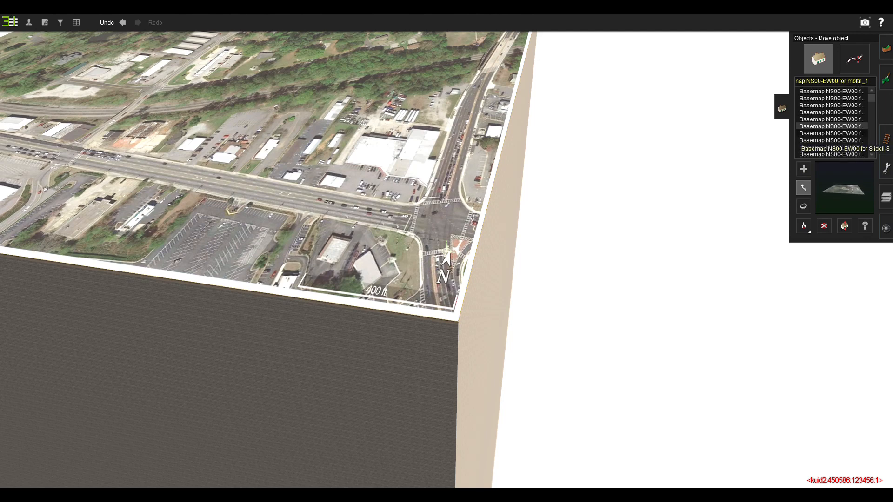
click(872, 155)
click(871, 155)
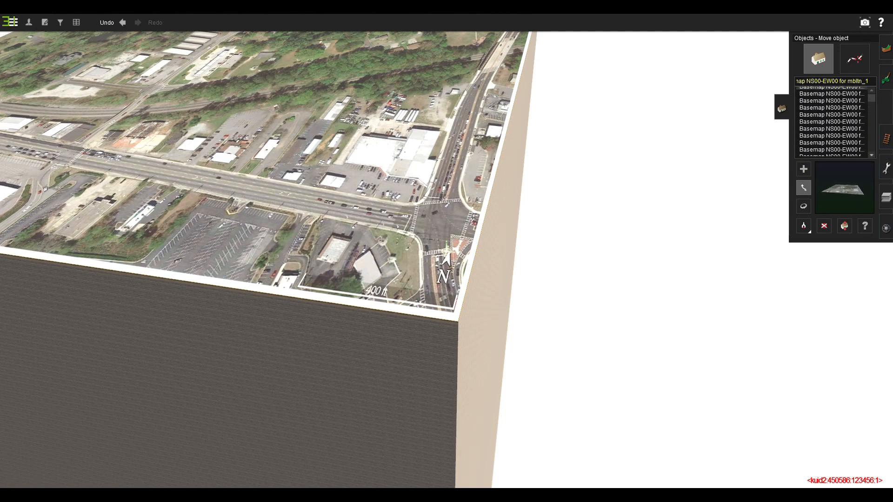
click(832, 121)
click(833, 128)
click(833, 135)
click(833, 142)
click(833, 149)
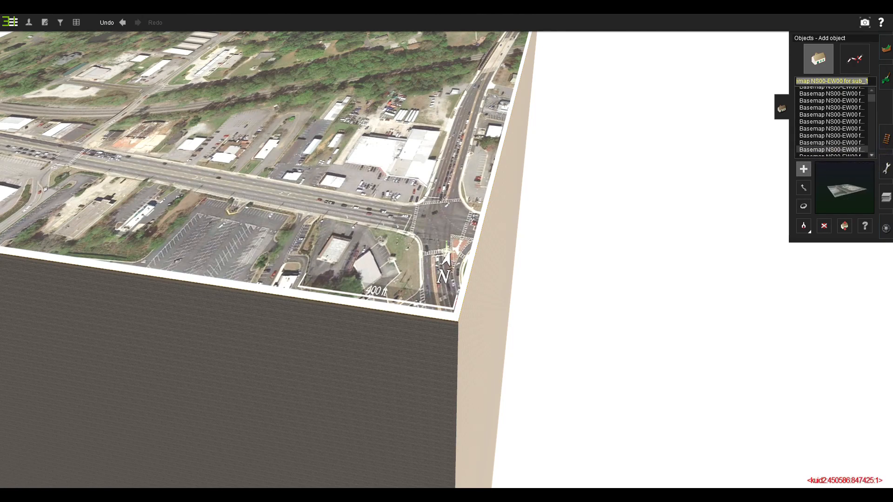
Examine the aligned basemap on the baseboard from several sides
right_drag(355, 190, 318, 151)
scroll(425, 297, down, 5)
right_click(406, 190)
scroll(406, 189, up, 4)
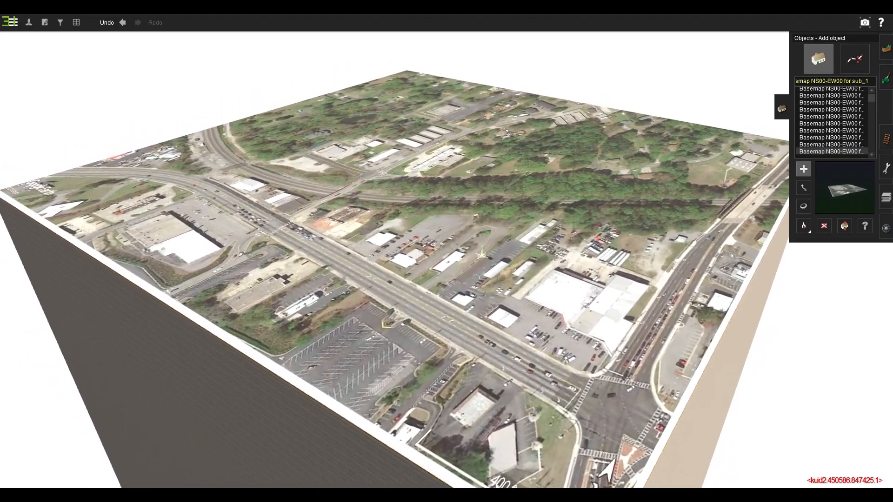
key(Left)
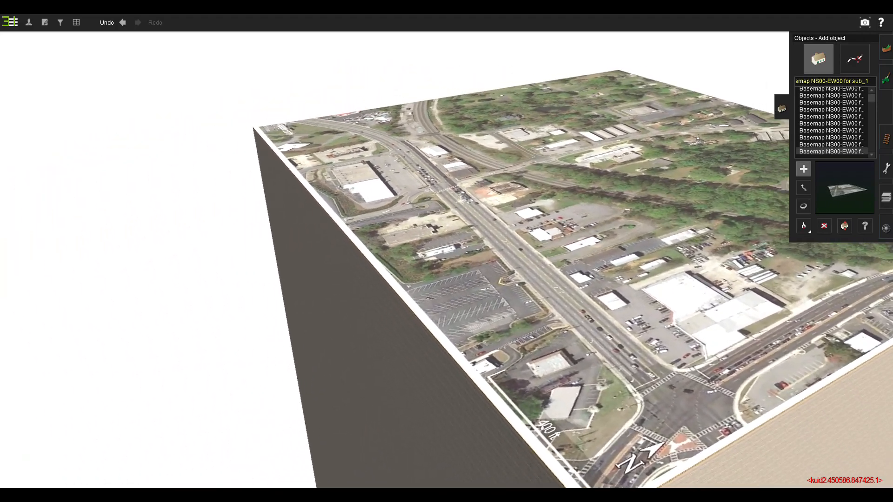
key(Left)
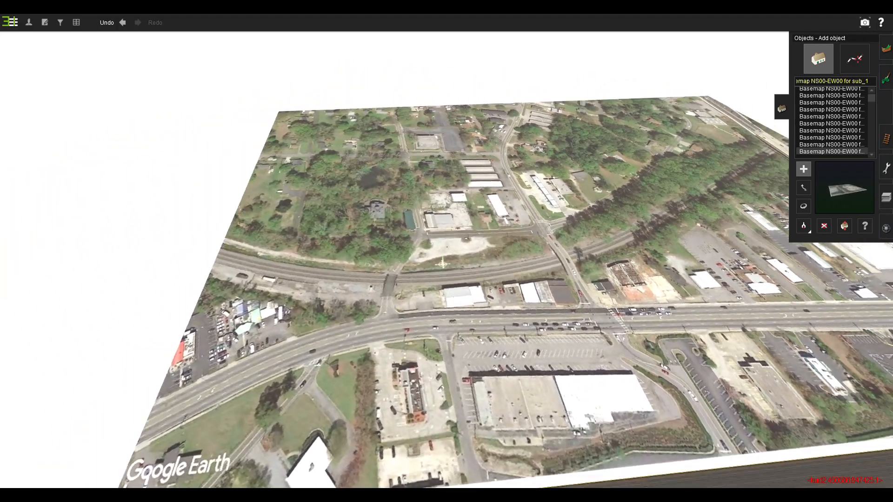
key(Left)
Lock the Basemaps layer, then unlock the route-layer and make it the active layer
key(F6)
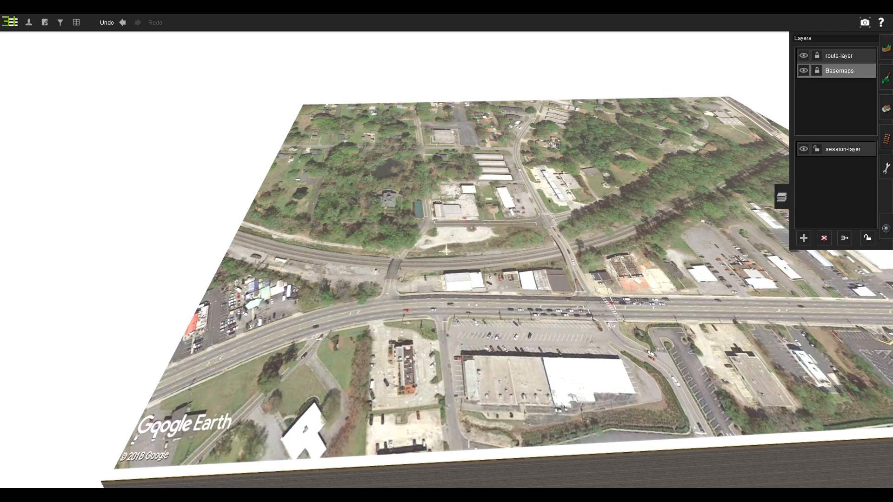
click(839, 55)
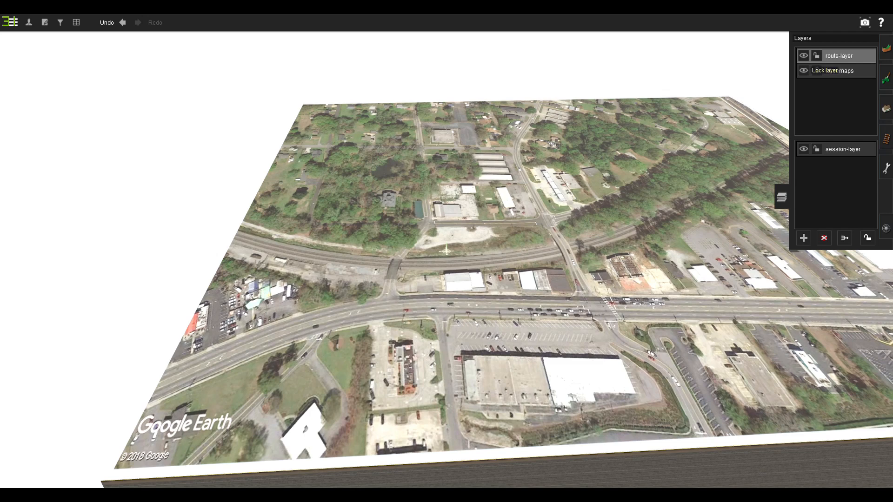
Find Background Factory 3 in the object list and place it on the basemap between the railway and the highway
click(886, 108)
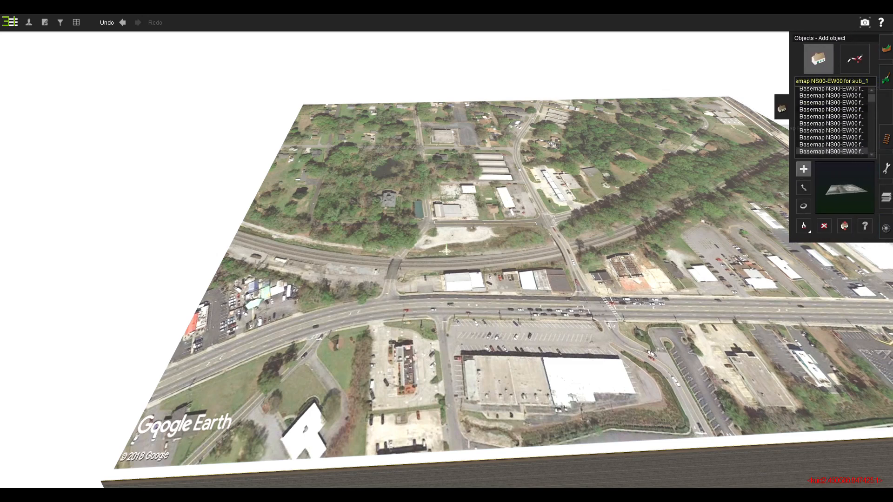
text(b)
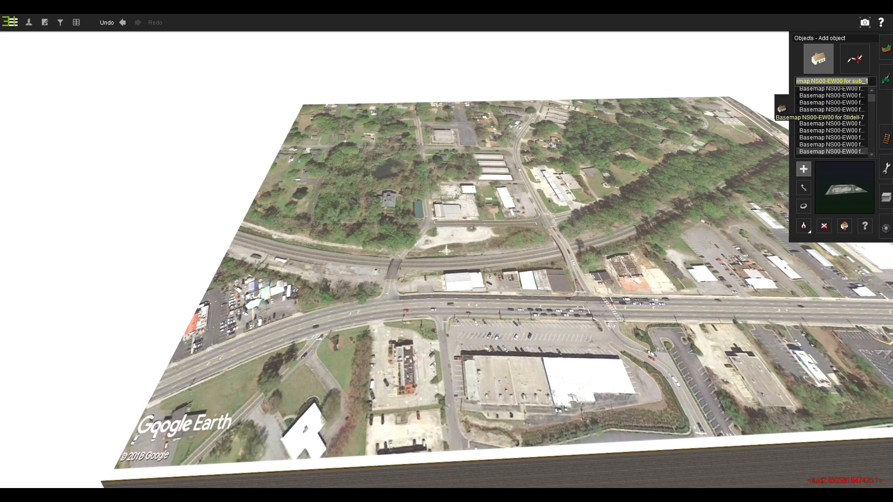
click(820, 119)
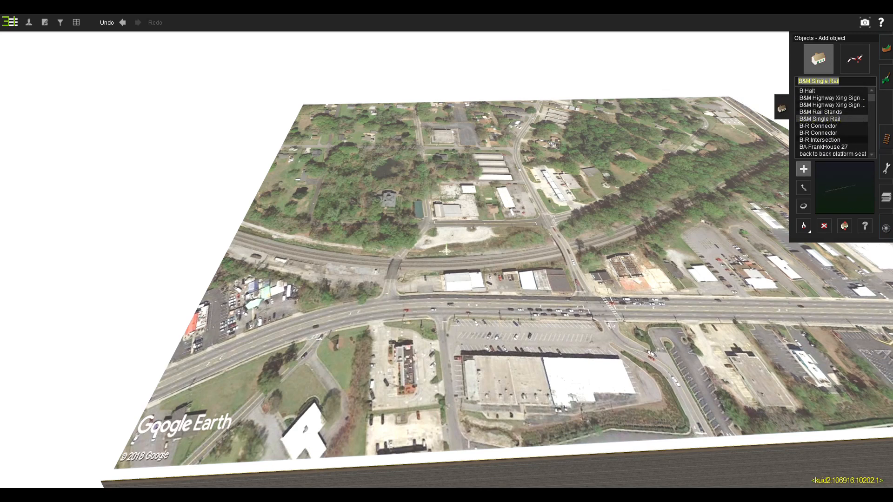
scroll(832, 122, down, 3)
click(823, 126)
scroll(832, 122, down, 2)
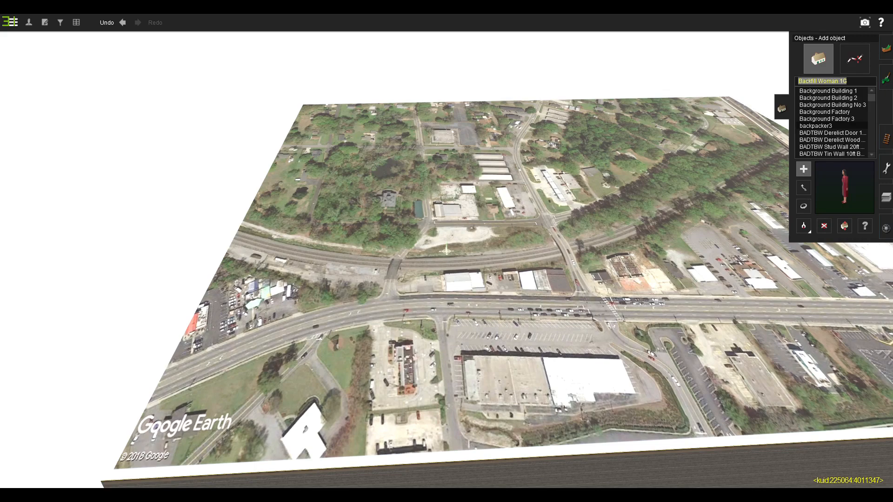
click(826, 119)
scroll(446, 259, up, 5)
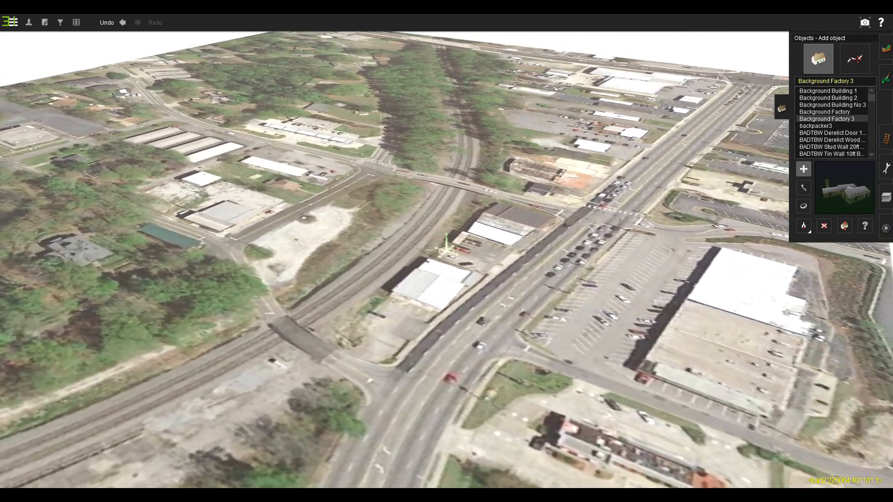
click(446, 251)
scroll(446, 251, up, 4)
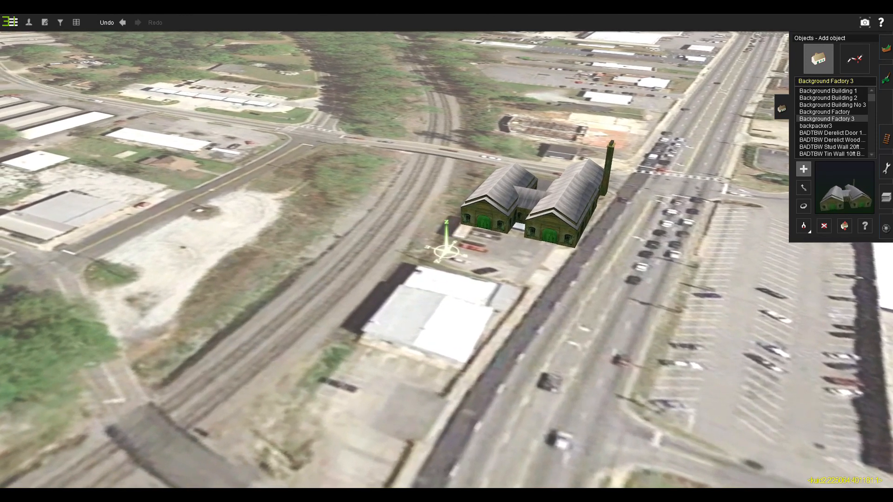
Move the Background Factory 3 building around over the locked basemap, and delete it from the route
key(m)
drag(530, 200, 358, 168)
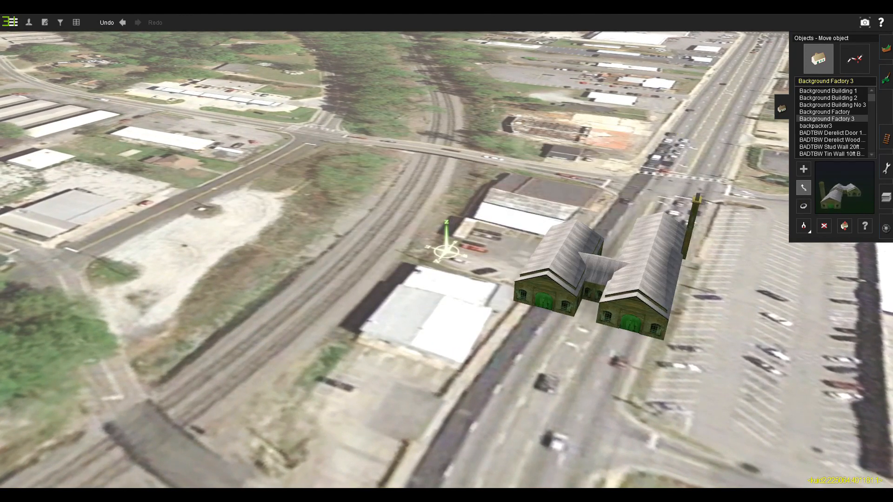
click(824, 226)
scroll(386, 259, down, 5)
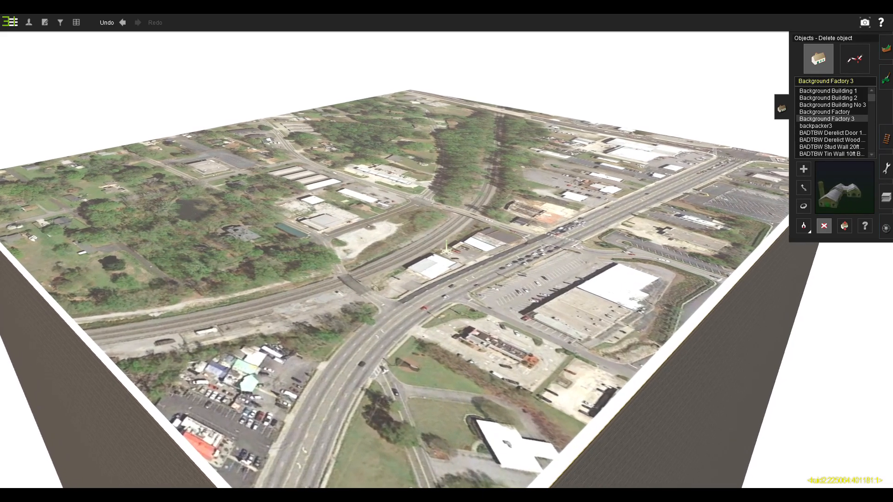
Lay ST 132# Jointed Rail Track along the railway line in the basemap image, from the highway overpass to the opposite edge
scroll(445, 251, up, 5)
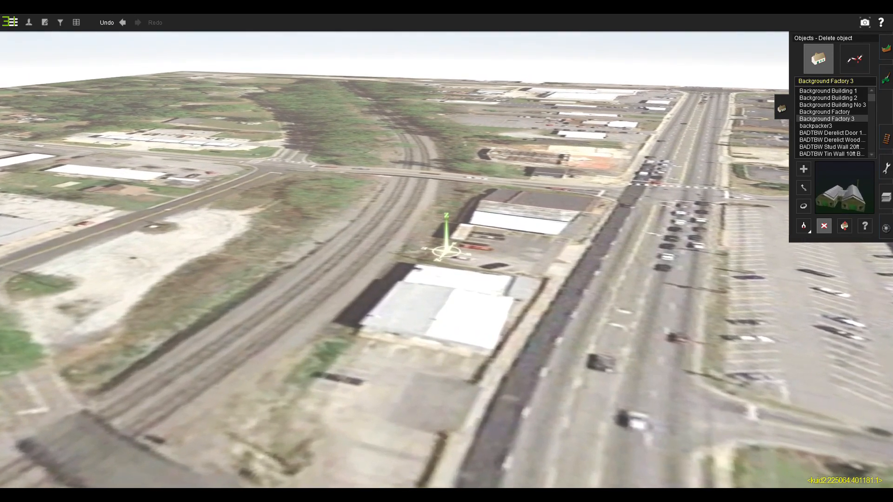
scroll(445, 251, down, 3)
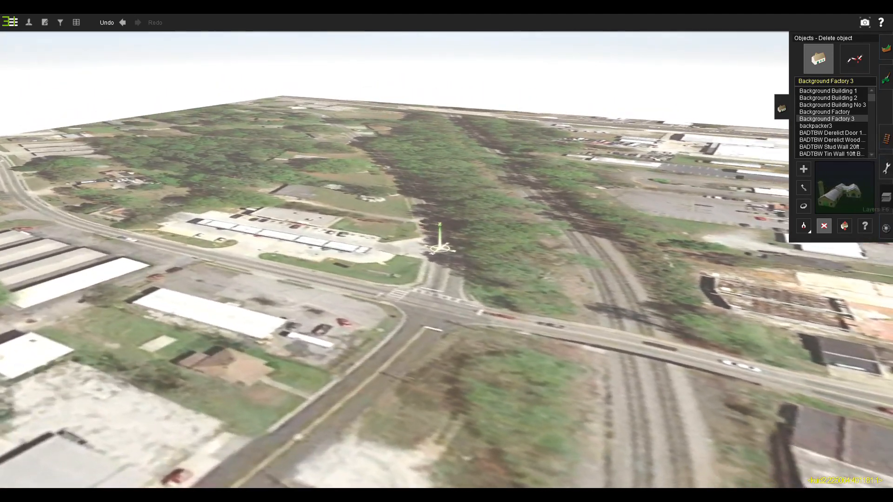
key(F6)
right_drag(440, 248, 445, 251)
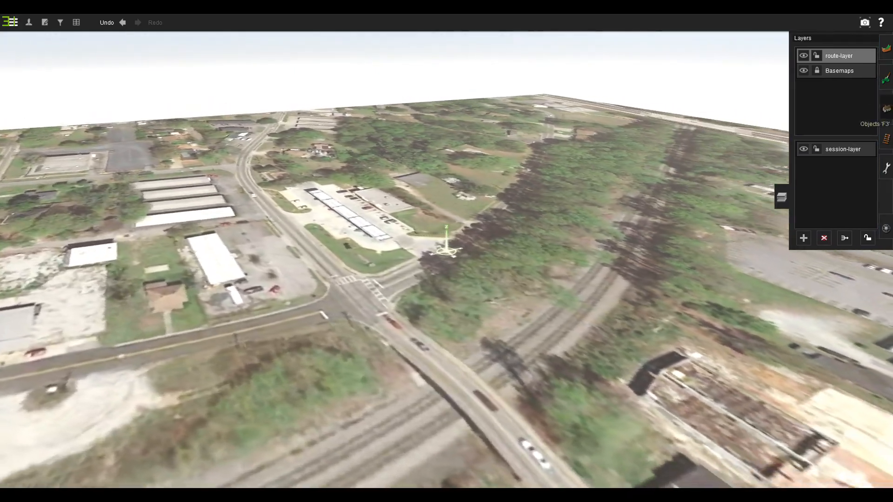
key(F3)
key(F4)
right_drag(446, 251, 469, 228)
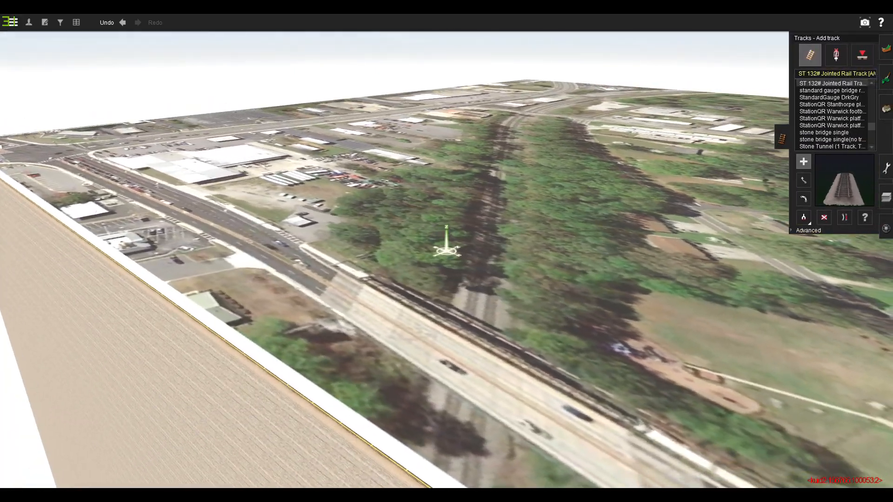
mouse_move(446, 251)
mouse_down()
mouse_move(471, 147)
mouse_move(456, 295)
mouse_move(461, 364)
mouse_move(446, 254)
mouse_up()
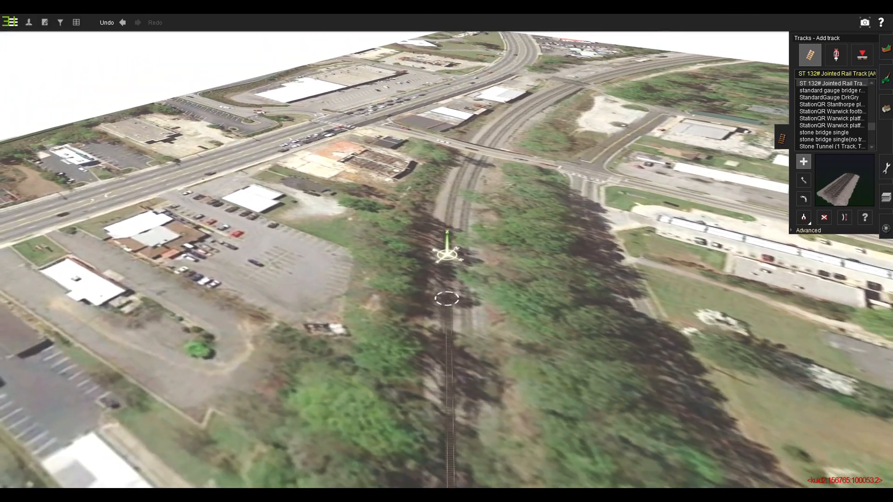
key(Left)
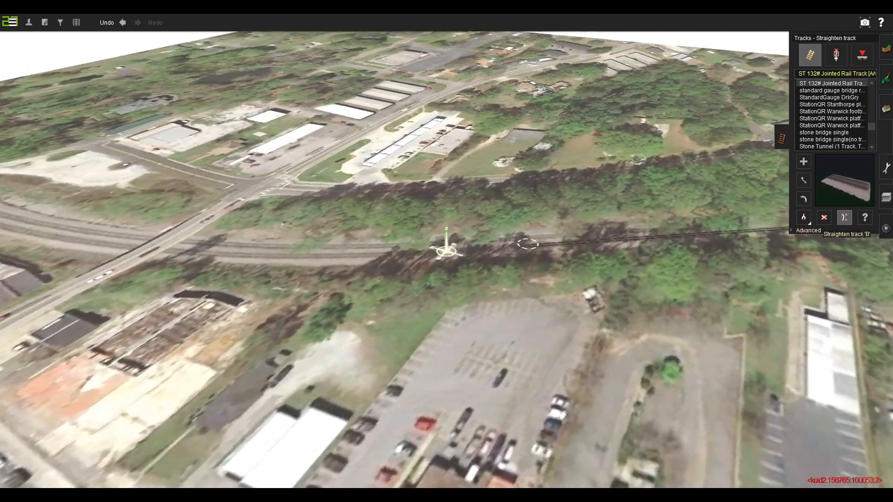
key(Right)
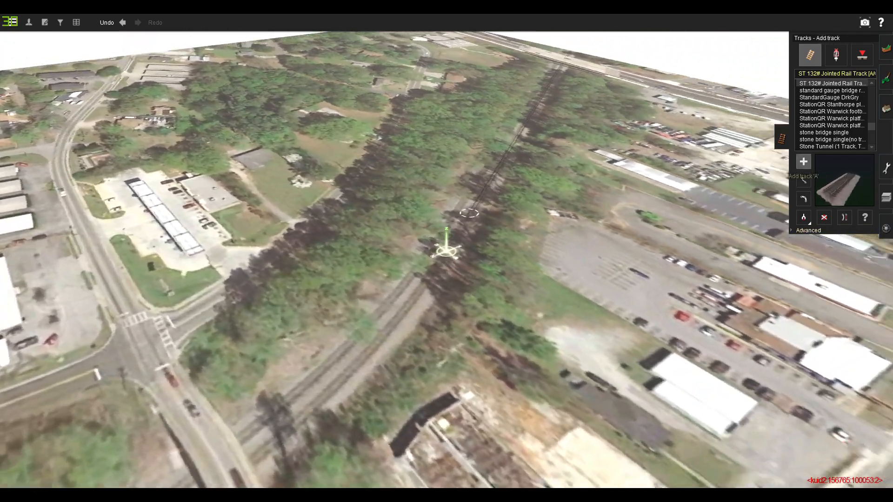
scroll(420, 199, down, 5)
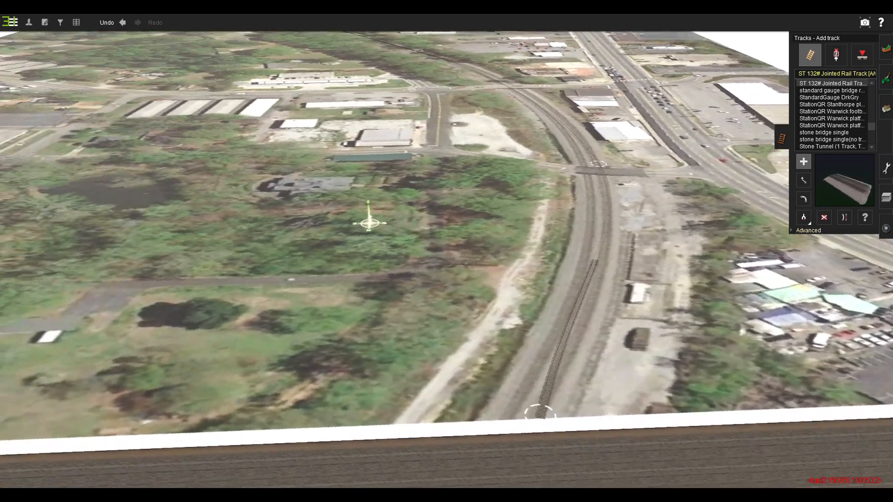
Lay the two-lane YARNish2 L2 DL1.5 -Si +Sh road spline over the street that crosses the railway, following its bend
key(F3)
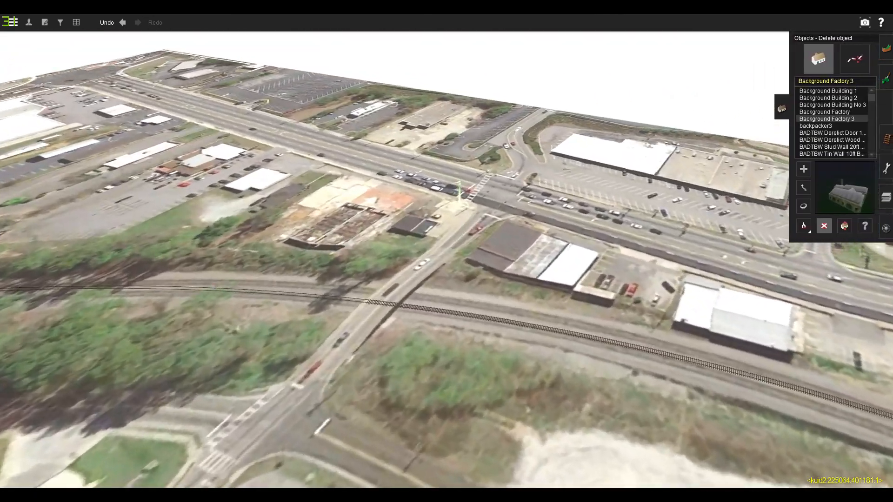
key(F3)
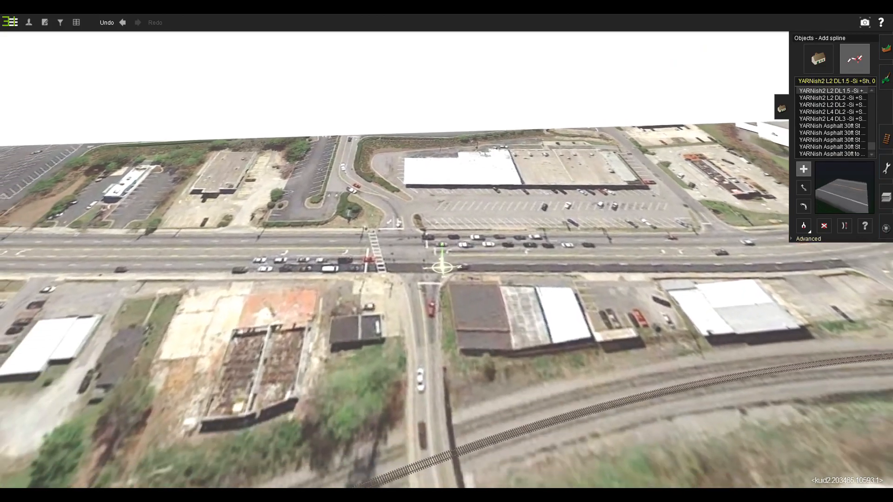
key(Right)
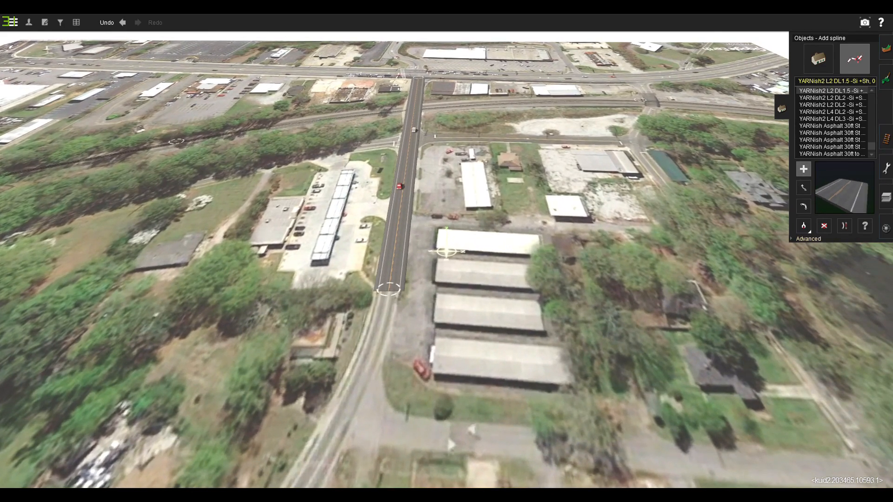
key(Up)
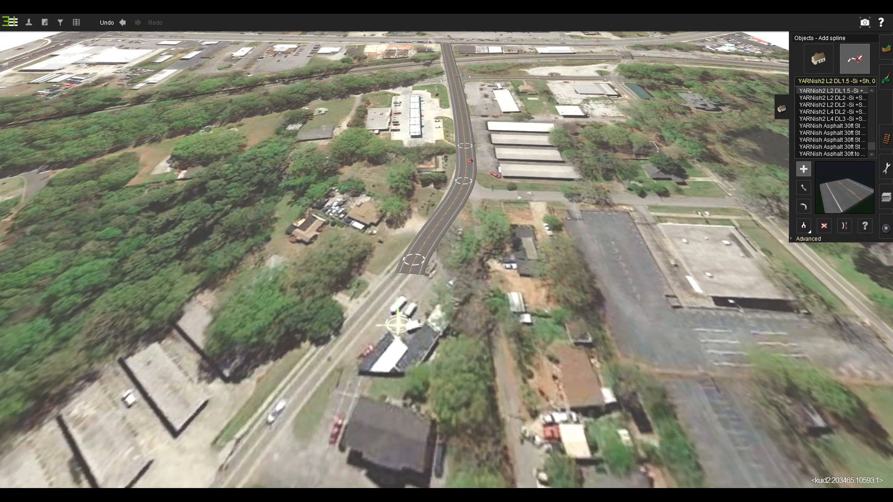
click(413, 260)
Lay the four-lane YARNish2 L4 DL3 -Si +Sh, 09sp4 road spline along the main highway on the basemap
right_click(535, 395)
right_click(307, 260)
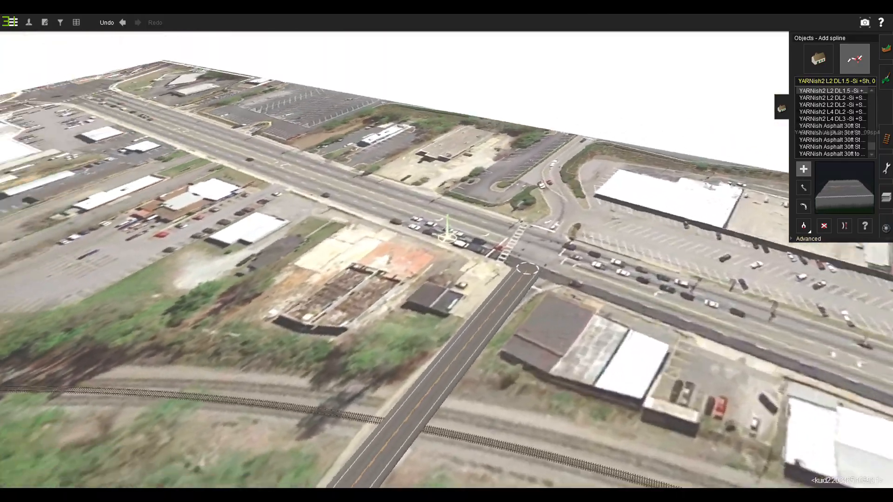
click(832, 119)
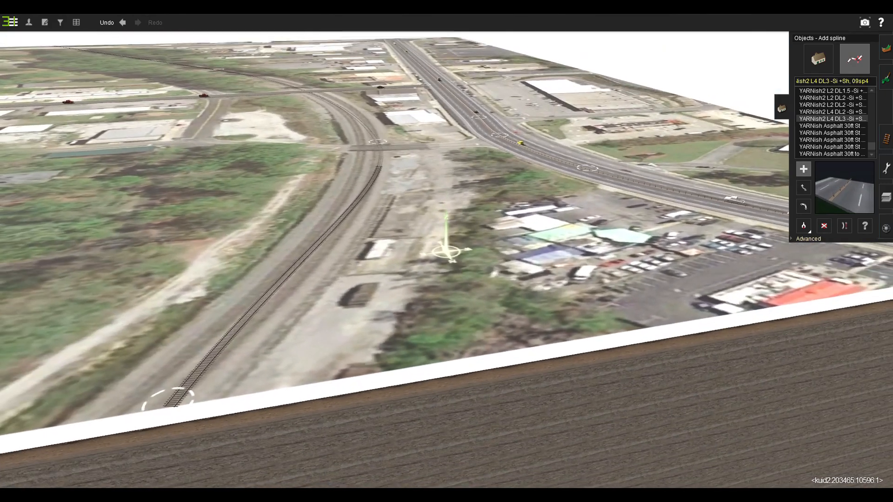
Place Industrial A10 buildings on the large store by the parking lot and near the ruined building across the highway
click(819, 58)
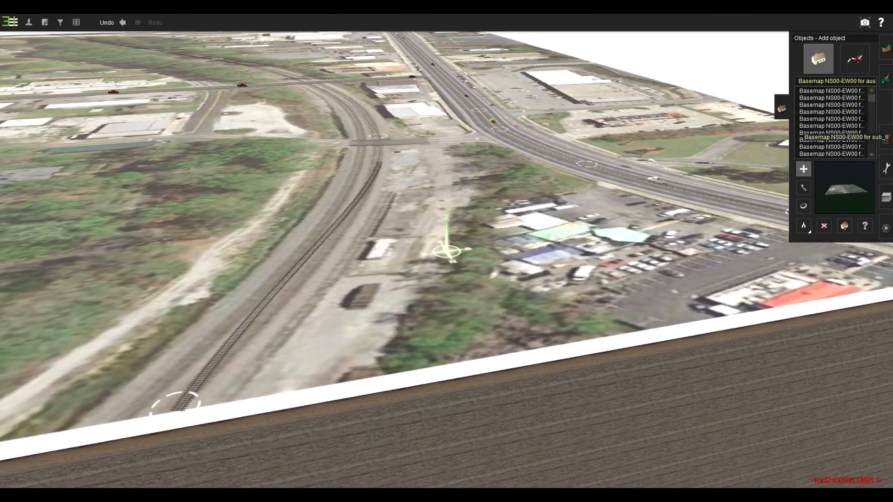
scroll(832, 121, down, 10)
click(817, 110)
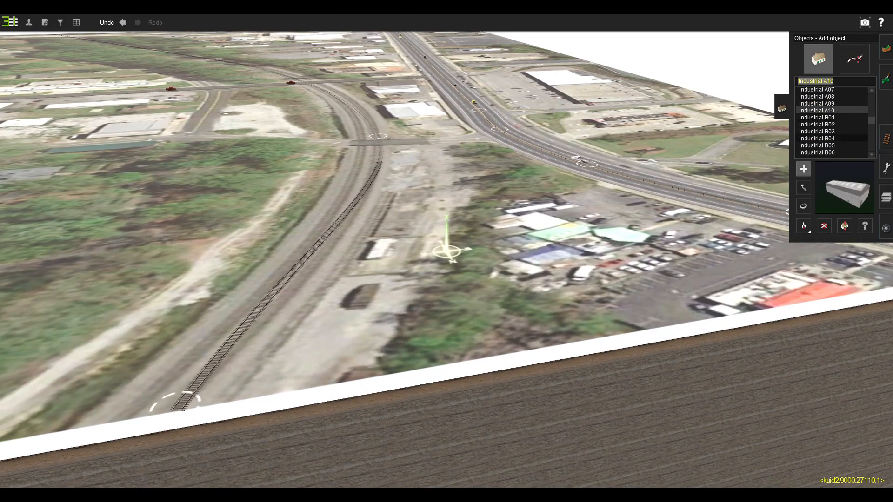
key(Up)
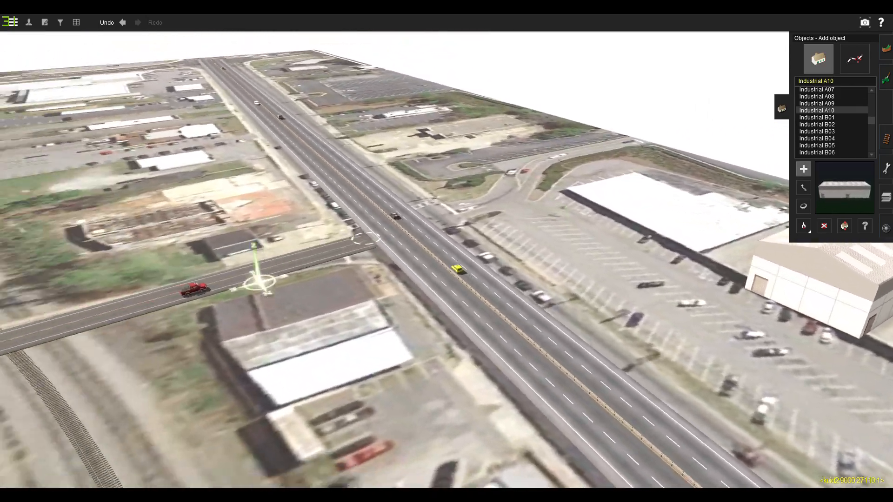
key(Left)
right_click(384, 195)
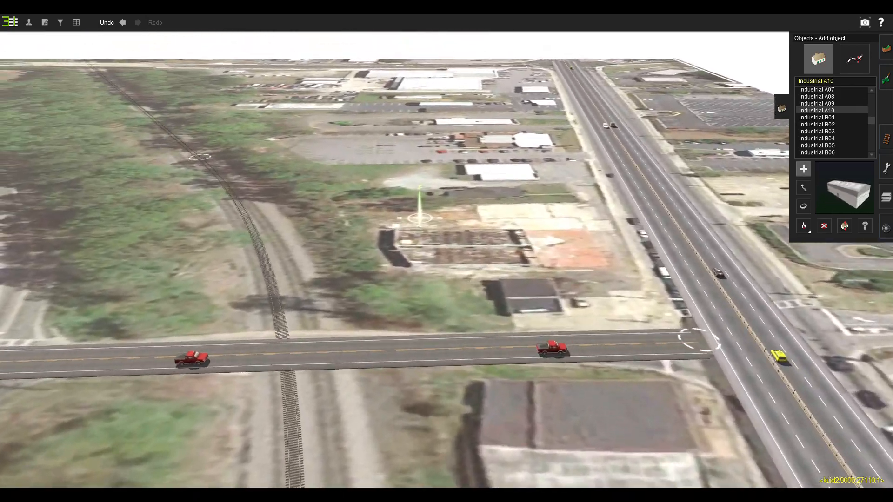
click(535, 279)
Place Industrial Building 03 over the large white-roofed complex beside the highway, beyond the parking lots
right_click(389, 107)
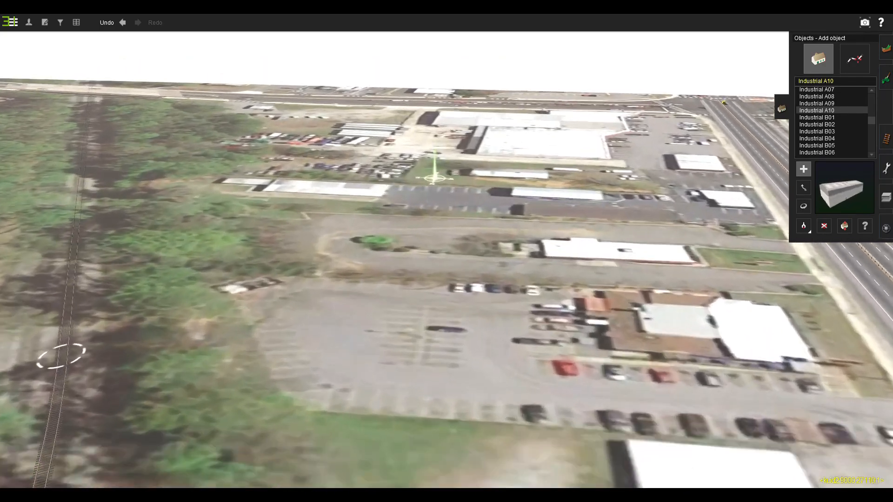
click(819, 138)
scroll(832, 121, down, 3)
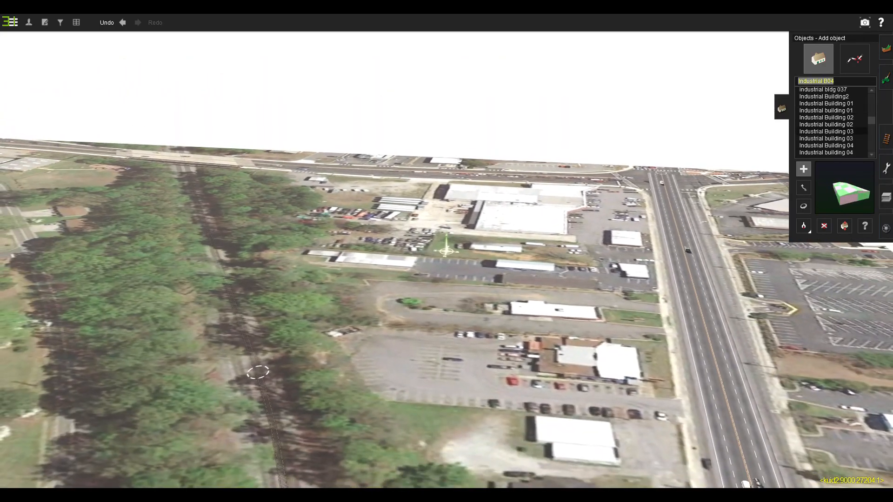
key(Left)
scroll(446, 251, up, 3)
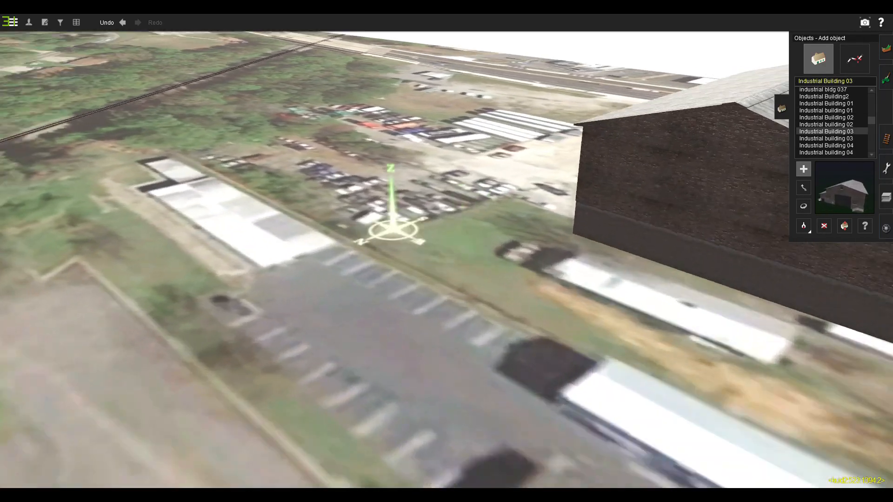
scroll(446, 251, down, 5)
key(Left)
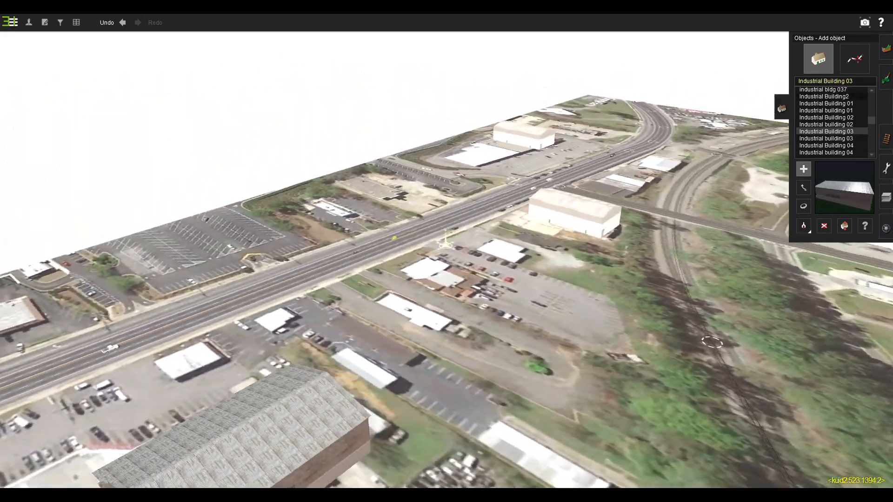
Filter the object list by "pg" and plant PgTree9_B1_9-1357 trees in the woods on both sides of the railway track
text(pg)
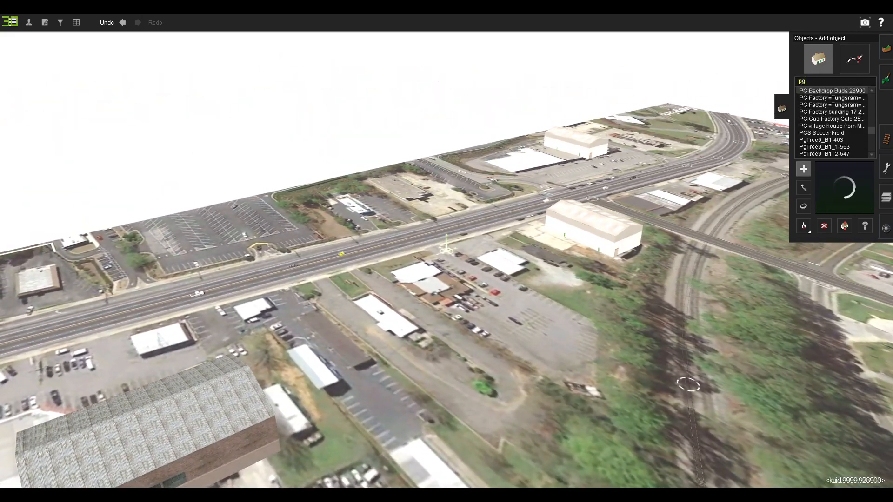
key(Left)
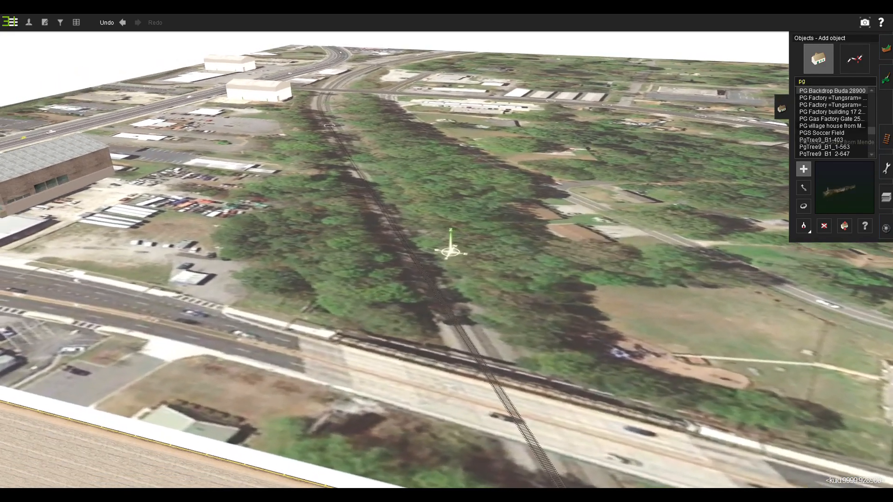
click(822, 140)
right_click(461, 290)
scroll(447, 251, up, 4)
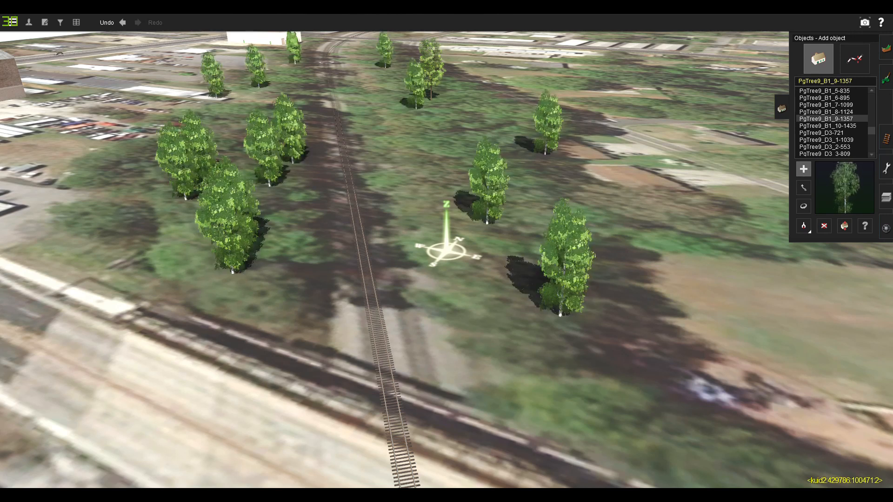
scroll(395, 260, down, 5)
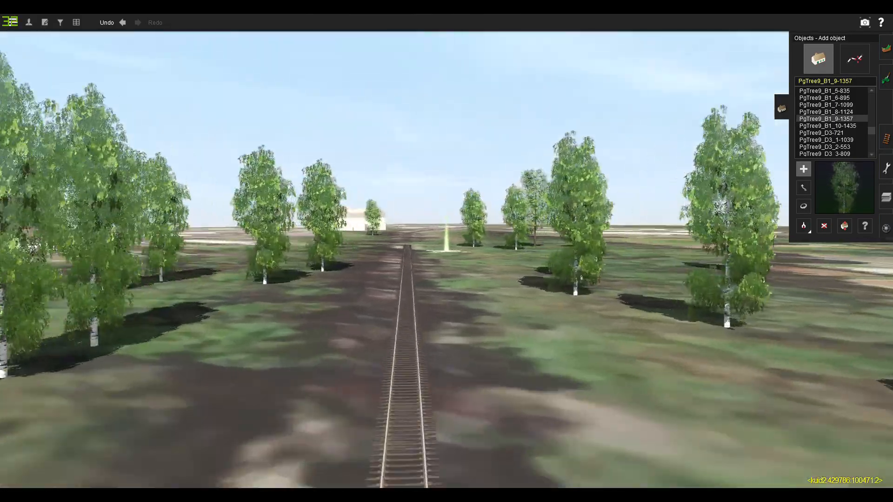
scroll(446, 261, down, 3)
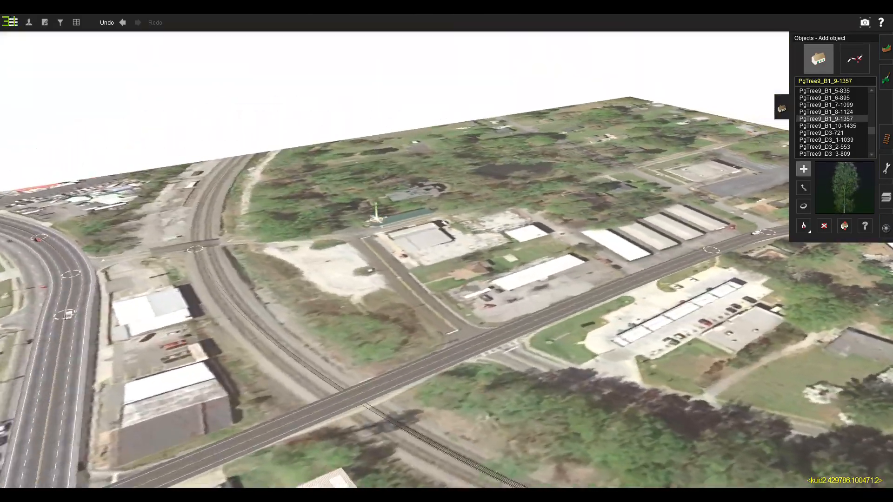
Examine the placed trees, buildings, highway and railway across the basemap, from low angles and above, ending at the small road crossing
key(Down)
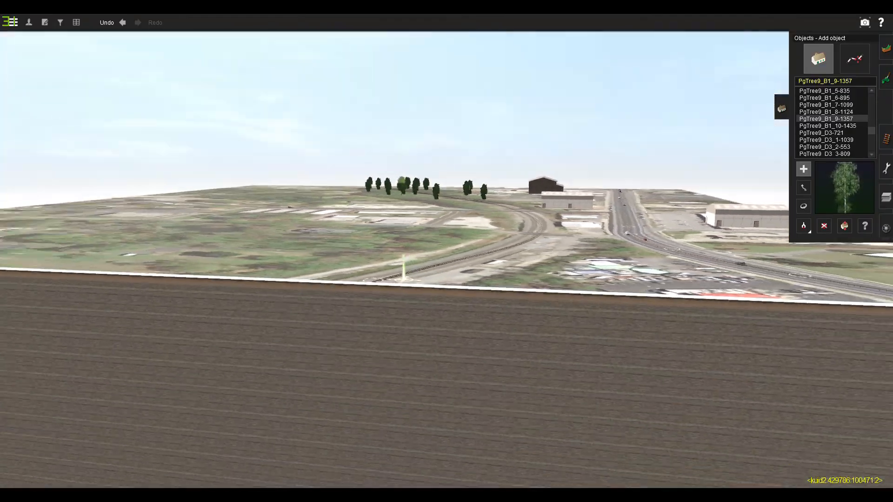
key(Up)
key(Left)
key(Left)
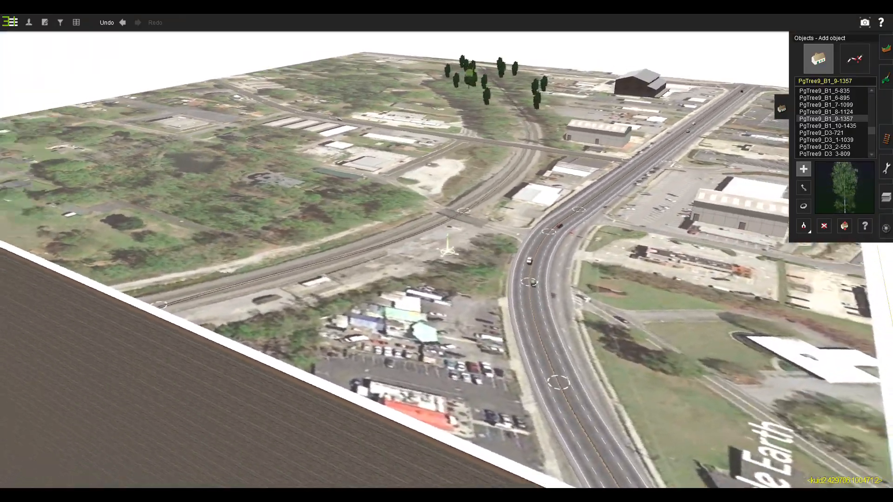
scroll(446, 252, up, 5)
key(Right)
scroll(447, 251, down, 4)
key(Right)
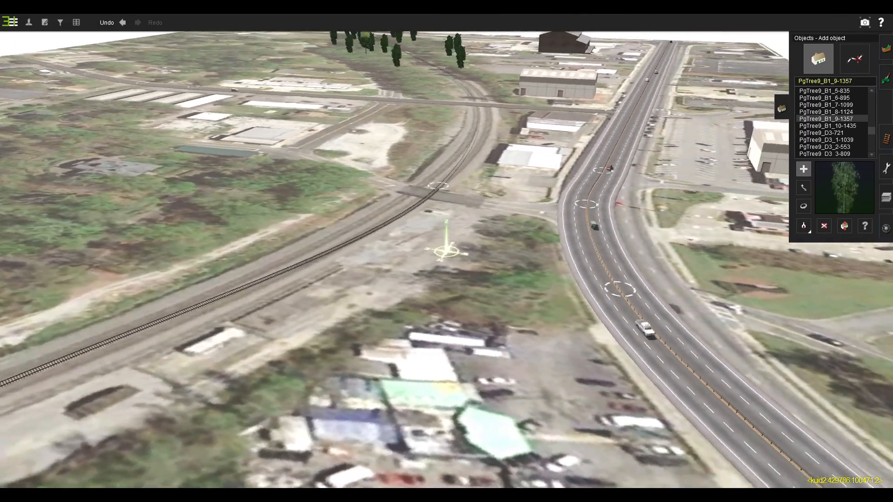
key(Left)
key(Down)
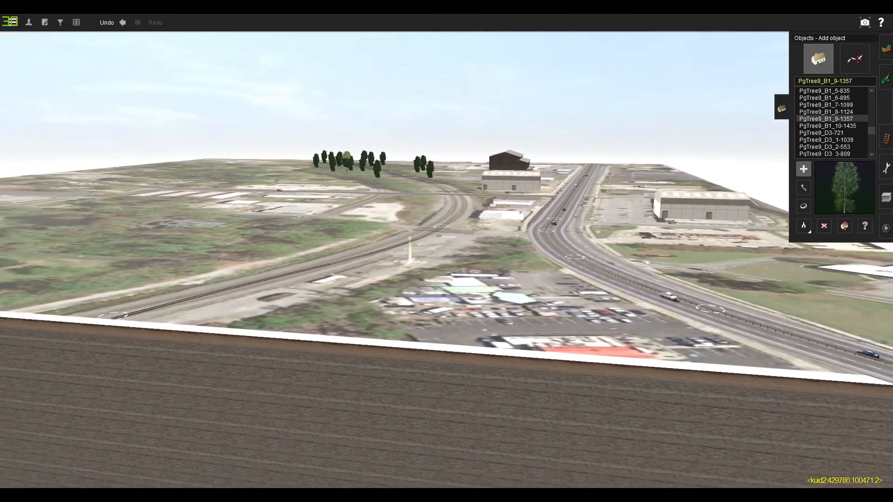
key(Up)
scroll(446, 251, up, 6)
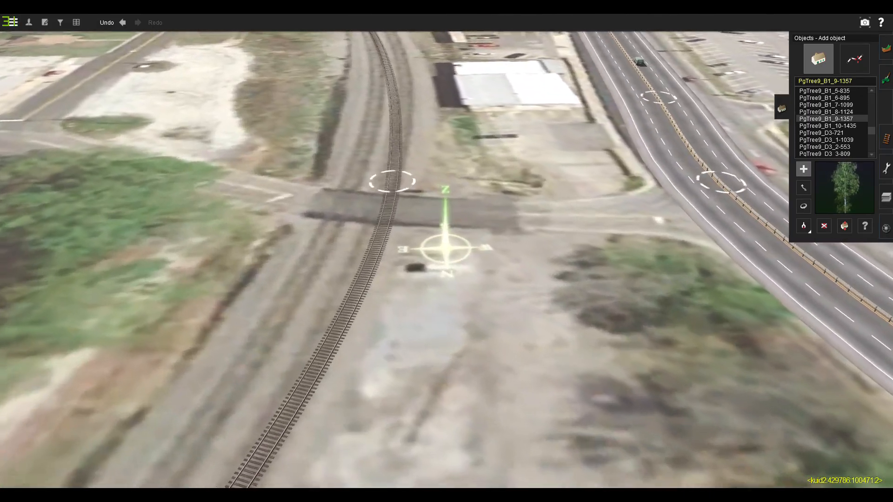
Insert a spline point in the ST 132# Jointed Rail Track just beside its existing point at the small road crossing
key(Right)
click(854, 59)
key(Right)
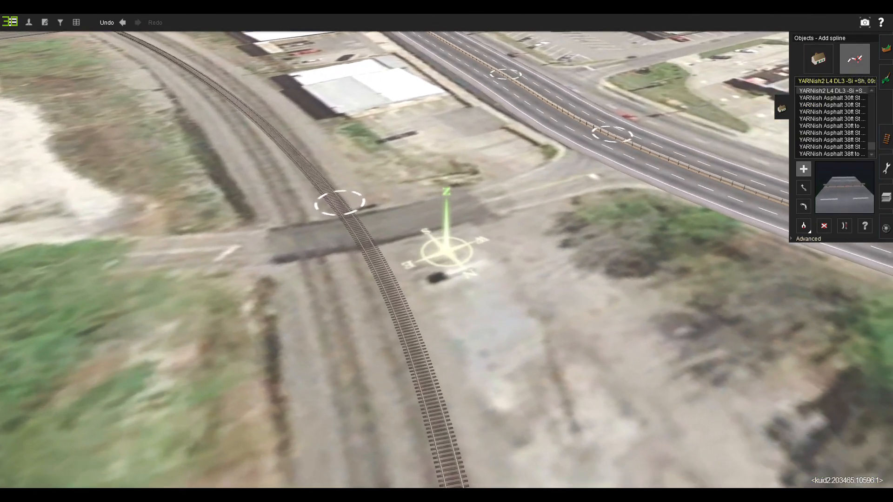
key(Right)
click(806, 239)
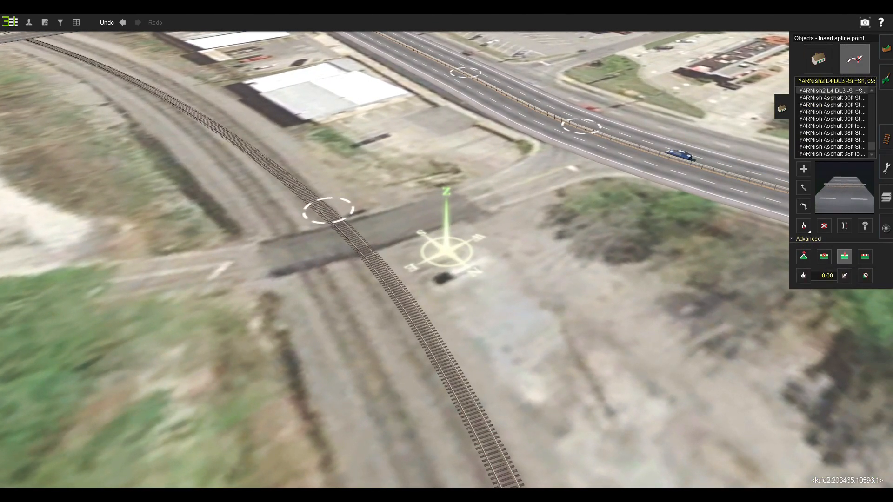
click(885, 138)
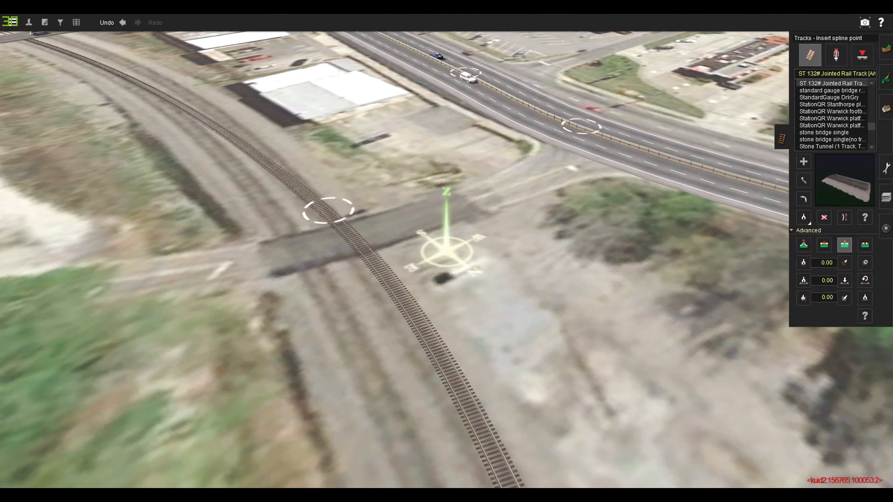
click(366, 252)
Move the inserted track spline point slightly sideways at the road crossing to follow the rail line on the basemap
key(Right)
click(844, 218)
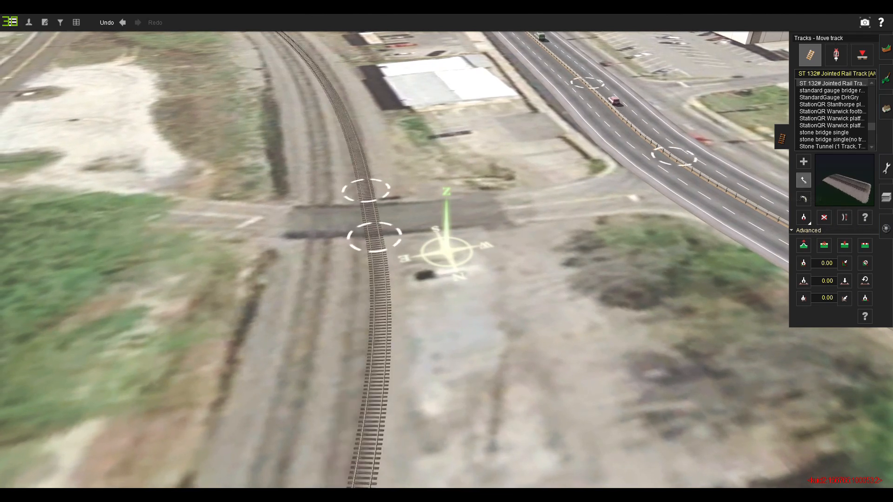
drag(374, 238, 362, 233)
Examine the adjusted track and the whole basemap from above, and the railway at the two-lane road crossing from near ground level
scroll(363, 232, down, 5)
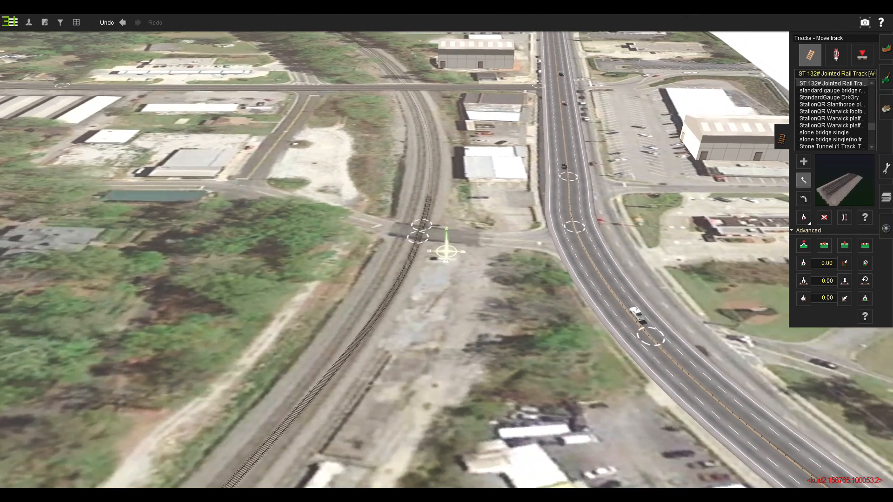
key(Right)
key(Down)
key(Up)
right_click(480, 163)
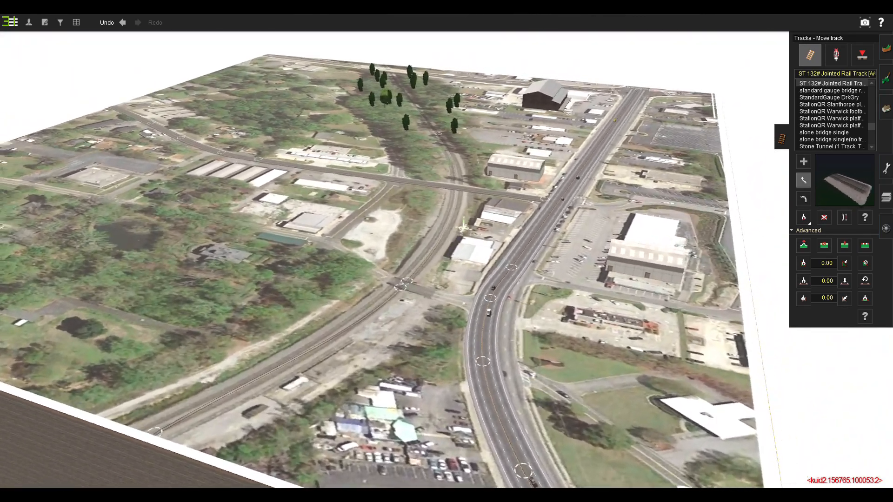
scroll(446, 251, up, 6)
key(Down)
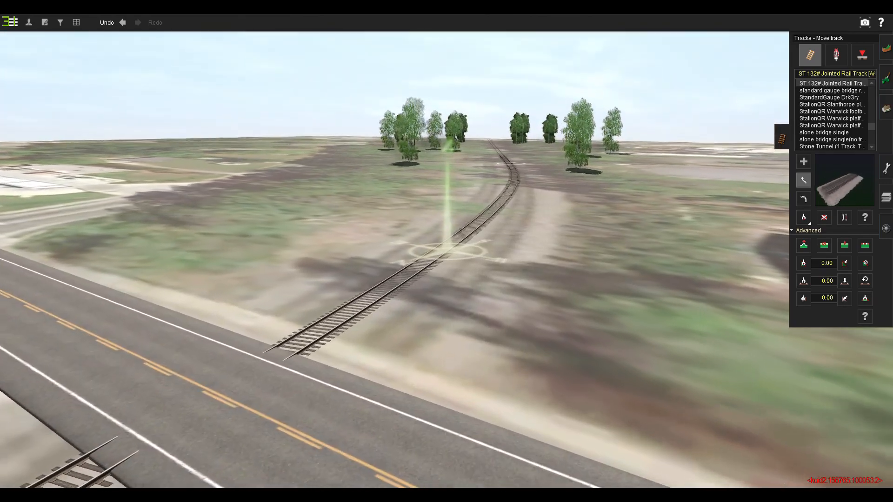